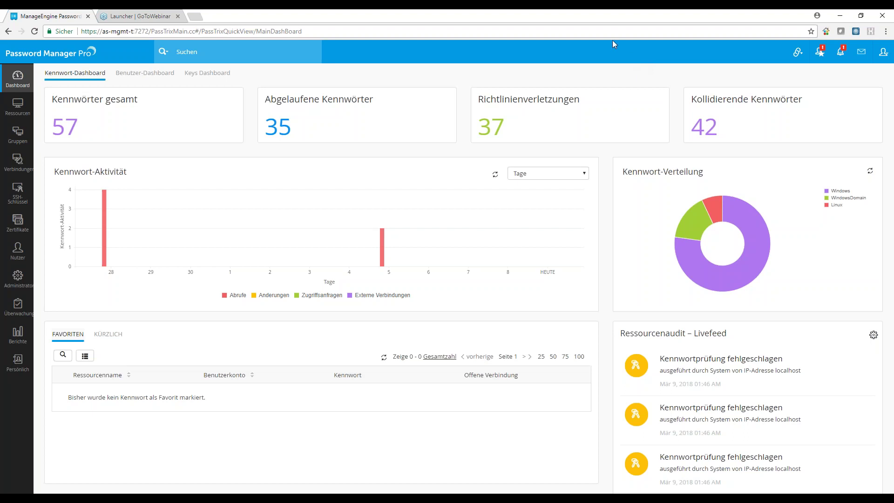
# Step: Open the role management page, review the form for adding a role, and close it without saving
pyautogui.click(19, 283)
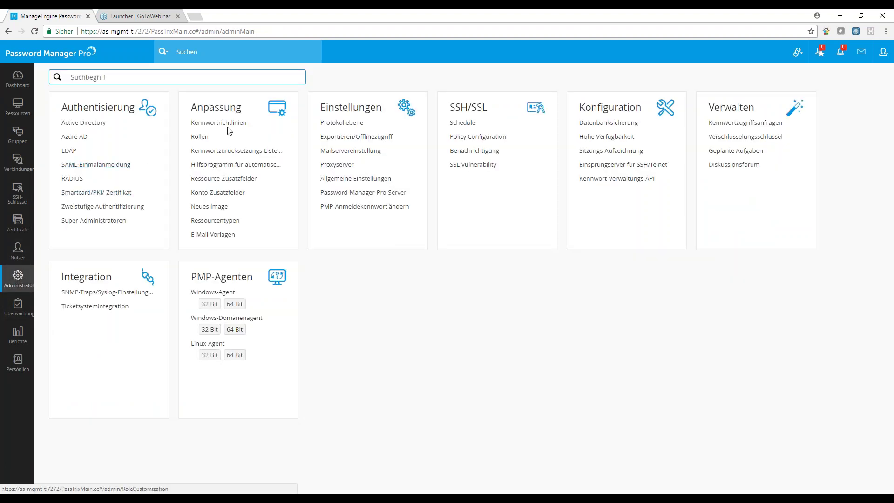
pyautogui.click(205, 141)
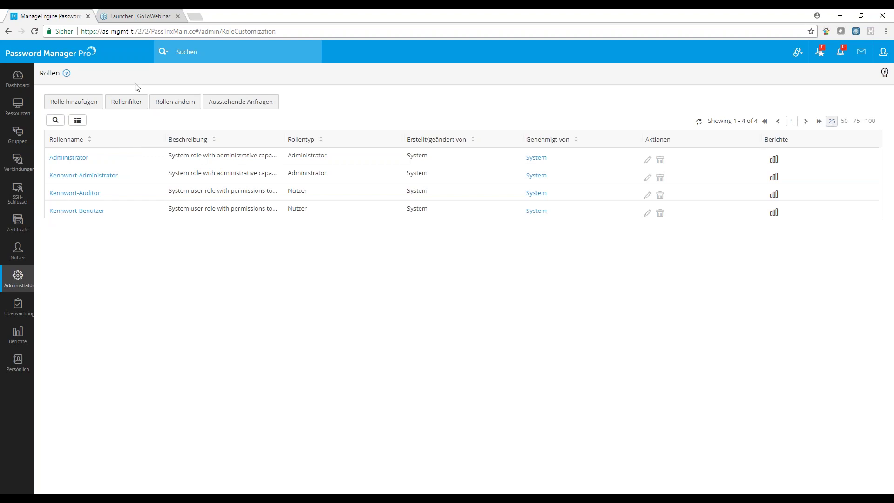
pyautogui.click(80, 103)
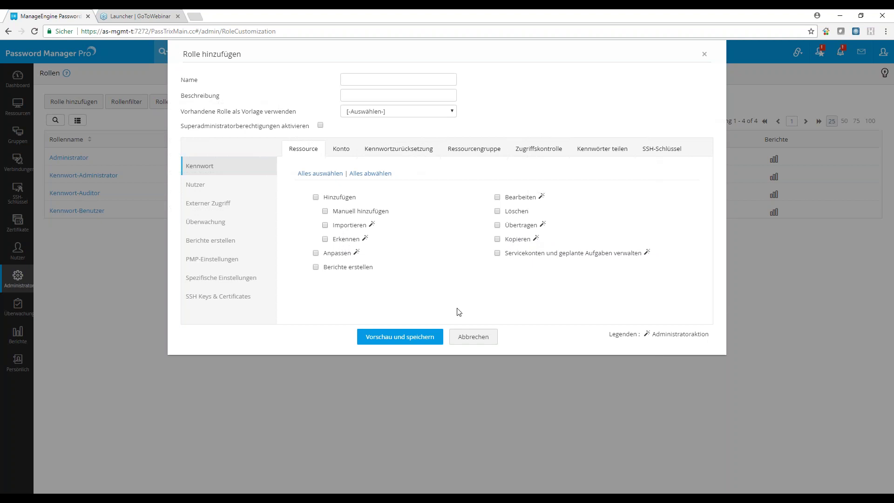
pyautogui.click(473, 341)
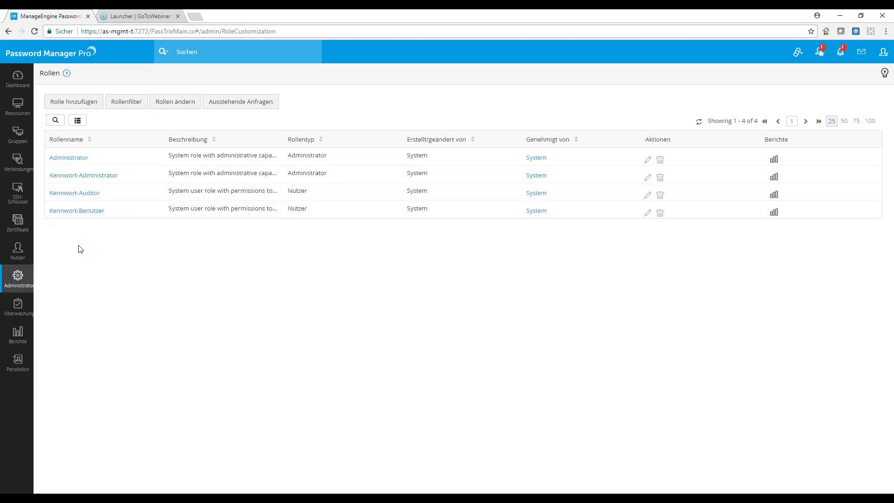
# Step: View the accounts of resource AD-MGMT-D, reveal and hide the Gast account's password, and close the account details
pyautogui.click(18, 118)
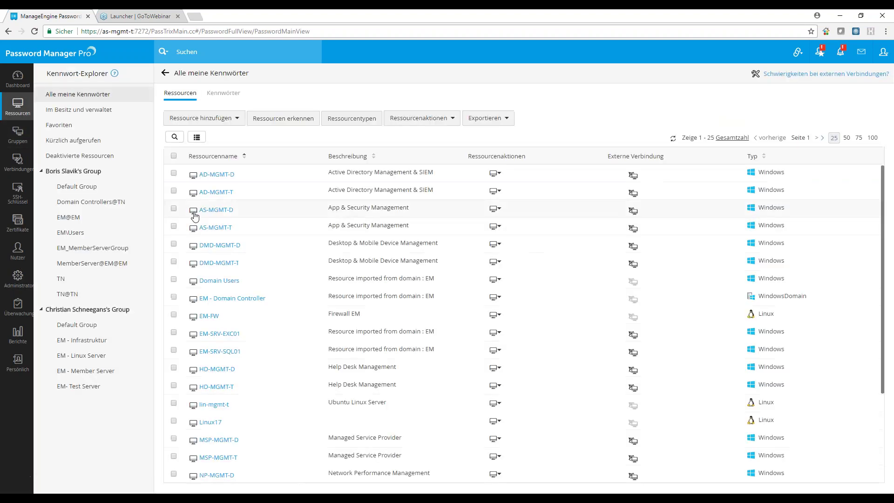
pyautogui.click(230, 178)
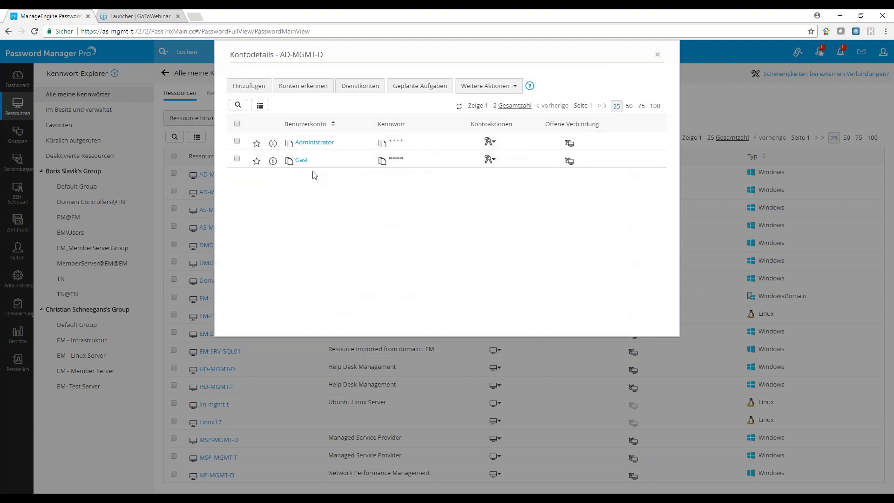
pyautogui.click(399, 160)
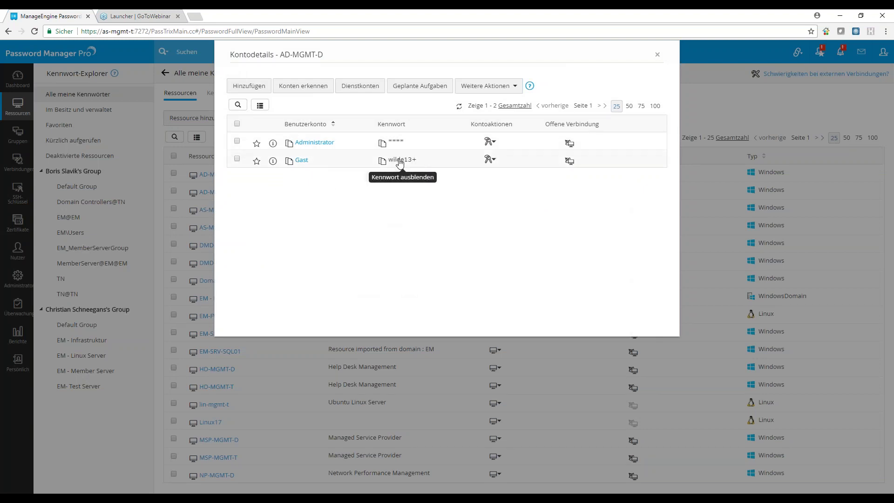
pyautogui.click(398, 161)
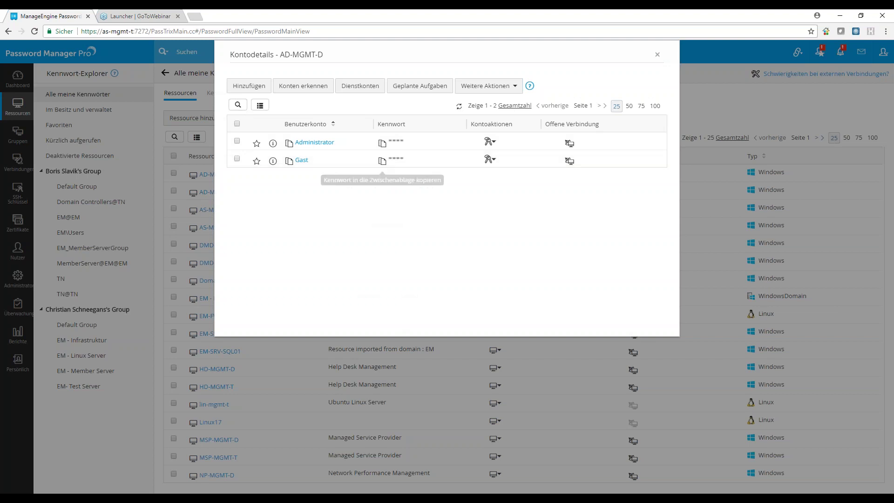
pyautogui.click(657, 56)
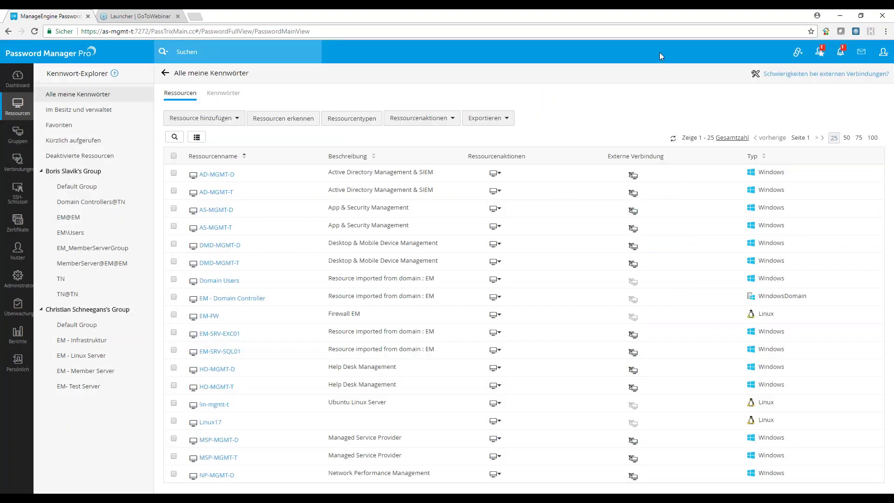
# Step: View the login form of the Password Manager Pro browser extension and dismiss it
pyautogui.click(856, 32)
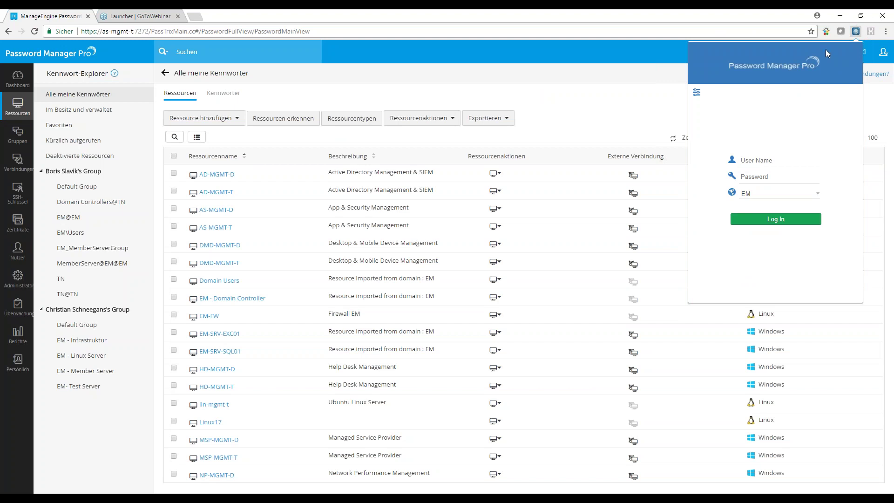
pyautogui.click(510, 56)
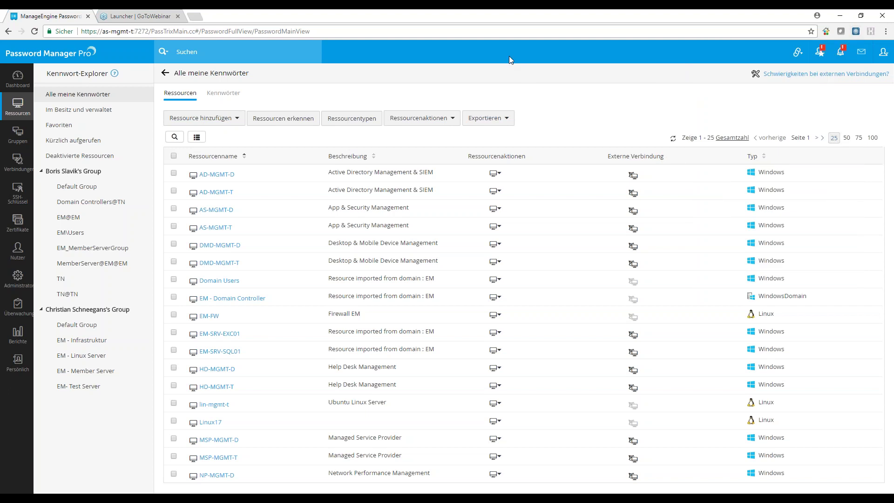
# Step: Review the access levels for sharing resource AD-MGMT-D with the EM user group, and close the dialog without granting access
pyautogui.click(500, 174)
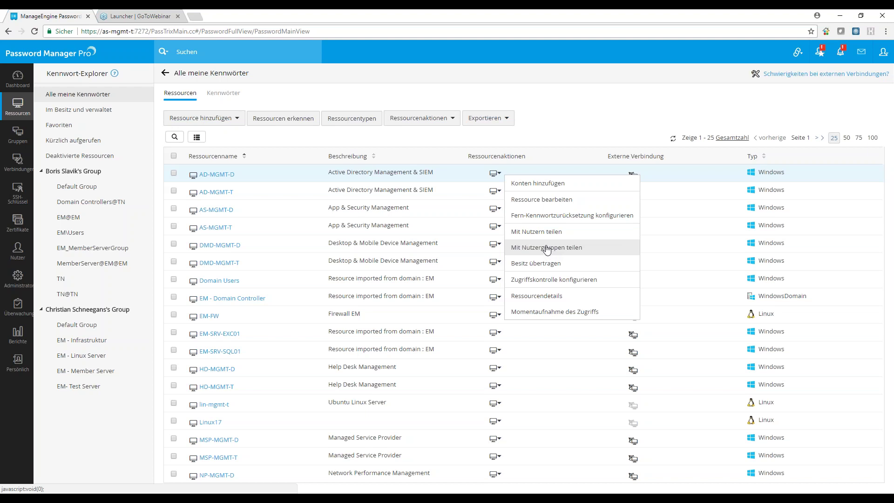
pyautogui.click(546, 250)
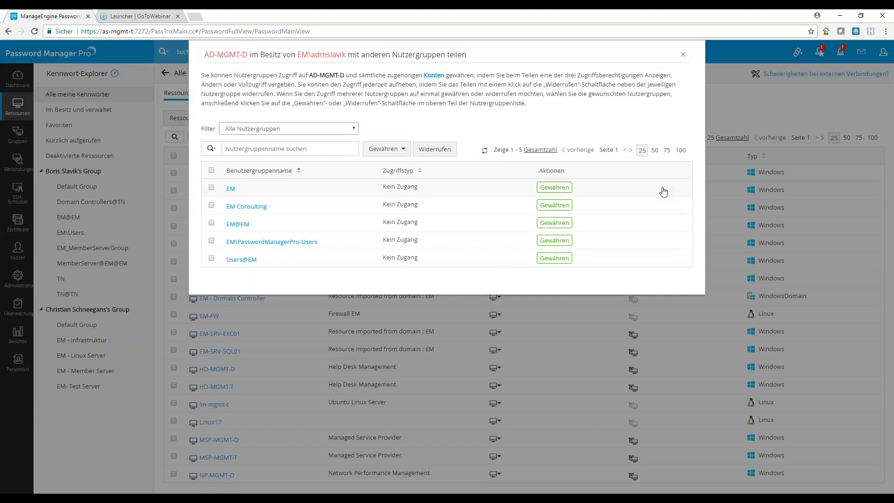
pyautogui.click(559, 189)
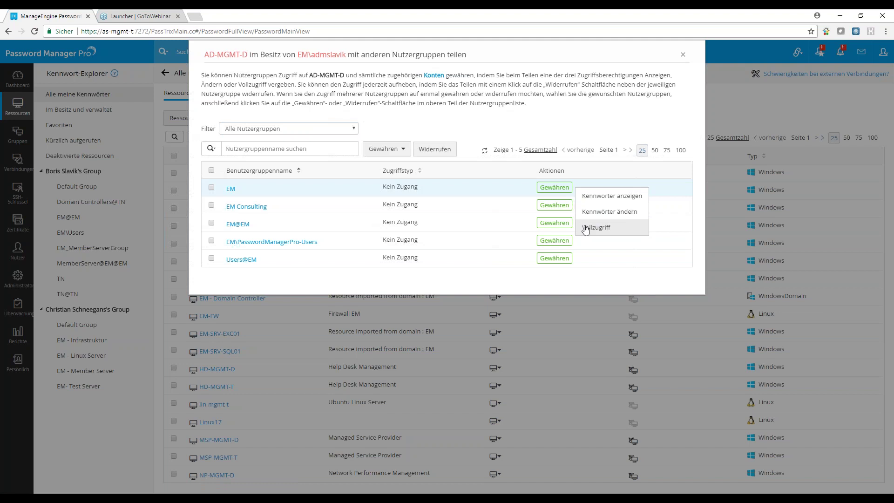
pyautogui.click(683, 56)
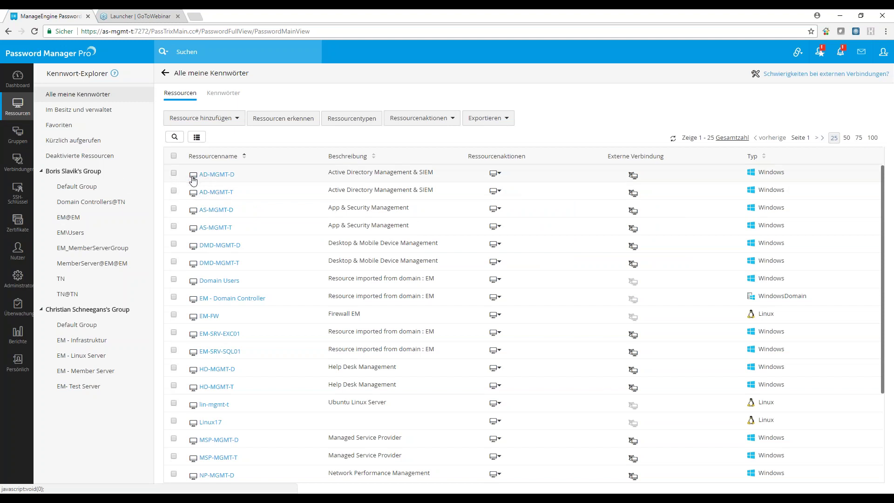
# Step: Review the access levels for sharing resource group EM - Member Server with the EM Consulting user group, without granting any
pyautogui.click(19, 134)
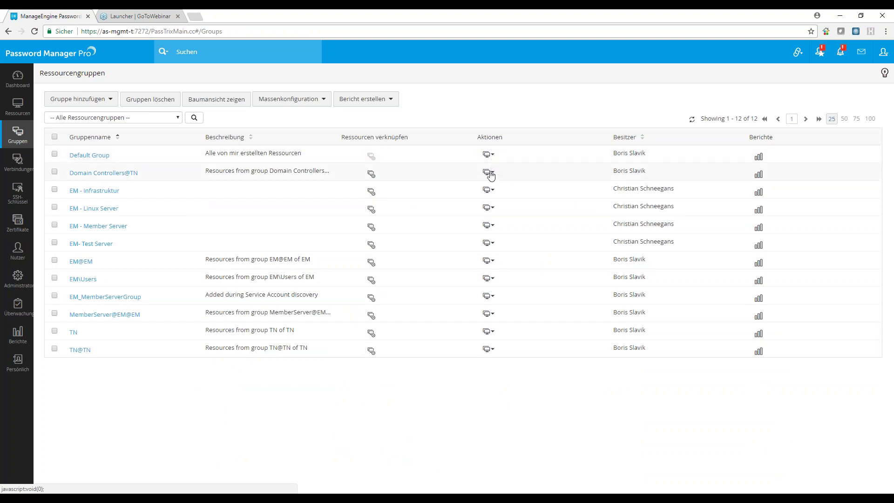
pyautogui.click(494, 228)
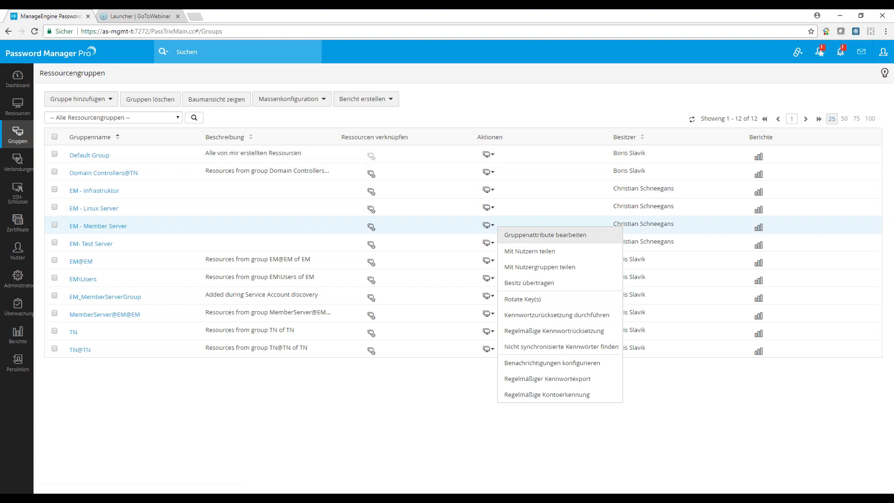
pyautogui.click(519, 274)
pyautogui.click(557, 208)
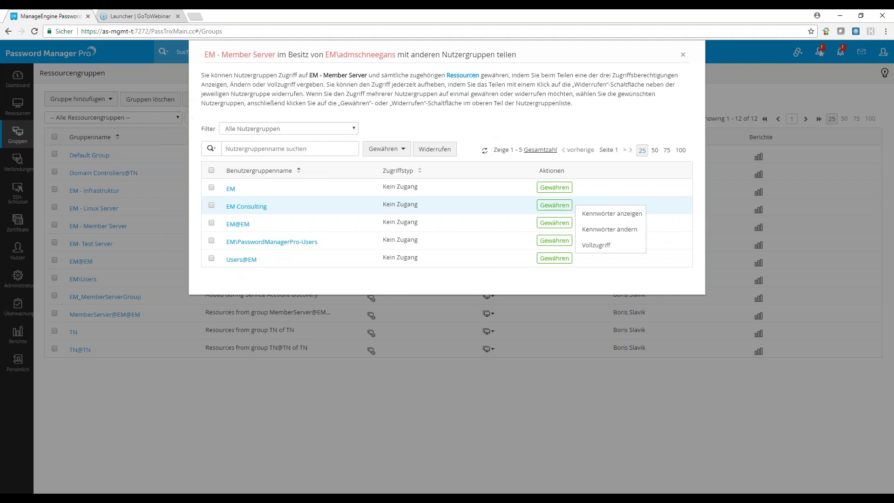
pyautogui.click(683, 55)
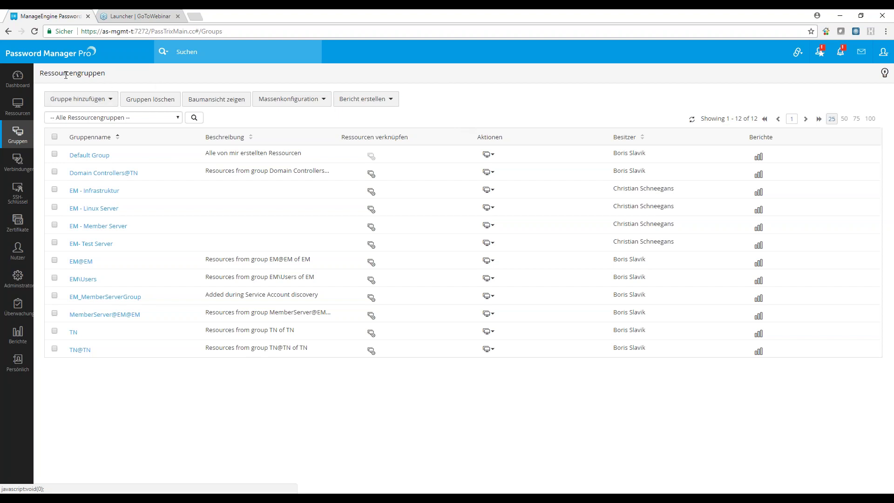
# Step: Open the password policies, review the settings for adding a policy, and close the form without saving
pyautogui.click(18, 276)
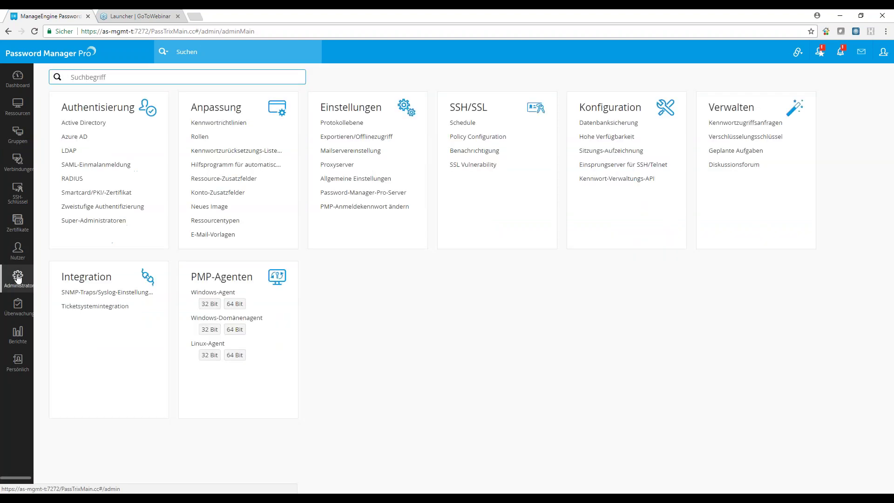
pyautogui.click(226, 123)
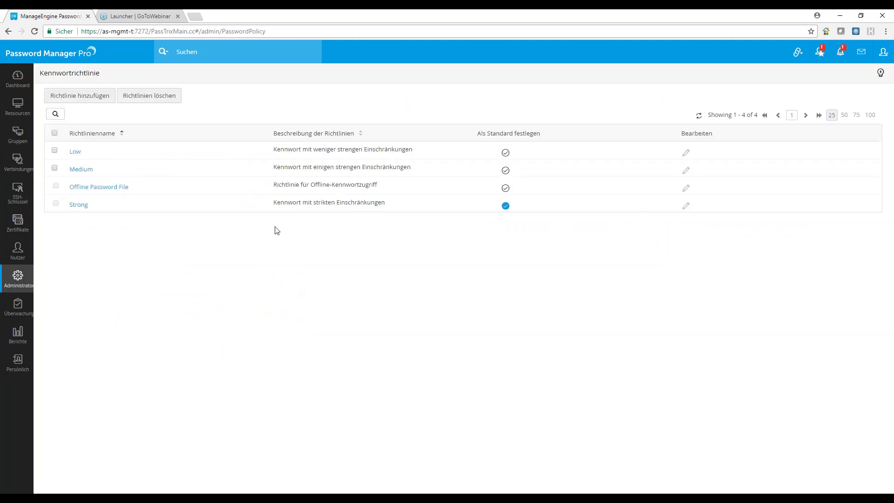
pyautogui.click(86, 96)
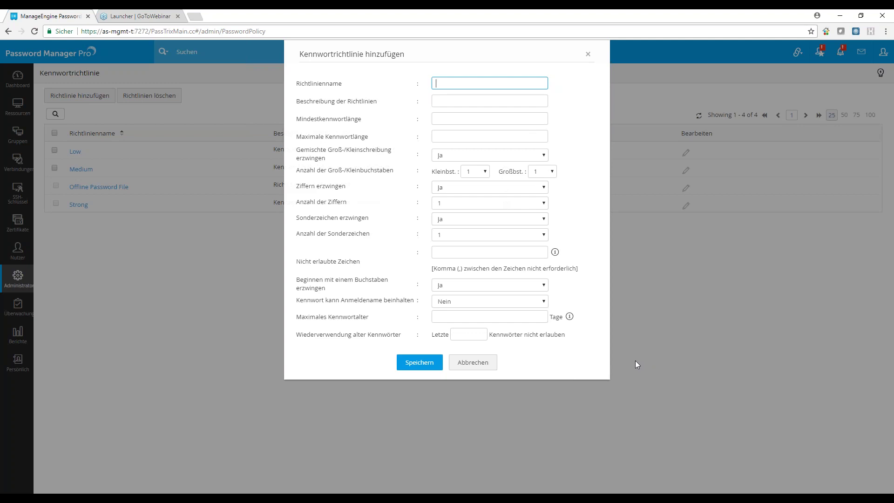
pyautogui.click(588, 54)
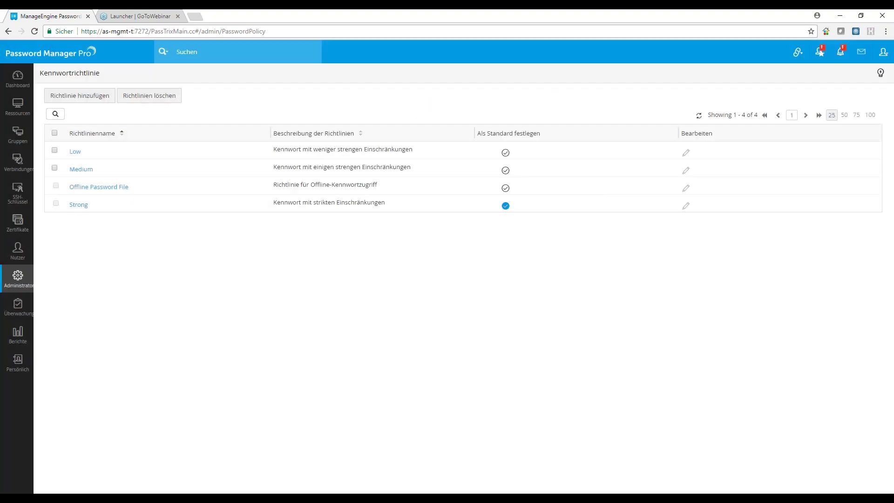
# Step: Open the account details of resource AD-MGMT-D, examine the actions available for its Administrator account, and close the details
pyautogui.click(18, 105)
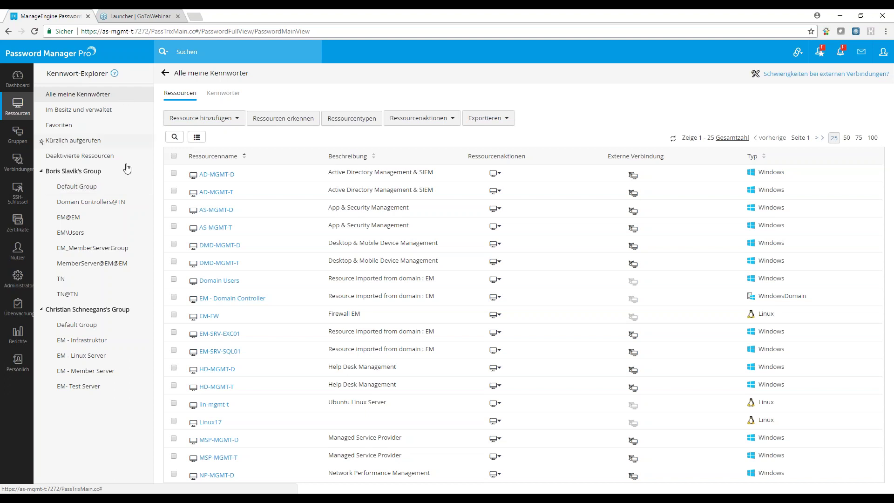
pyautogui.click(226, 175)
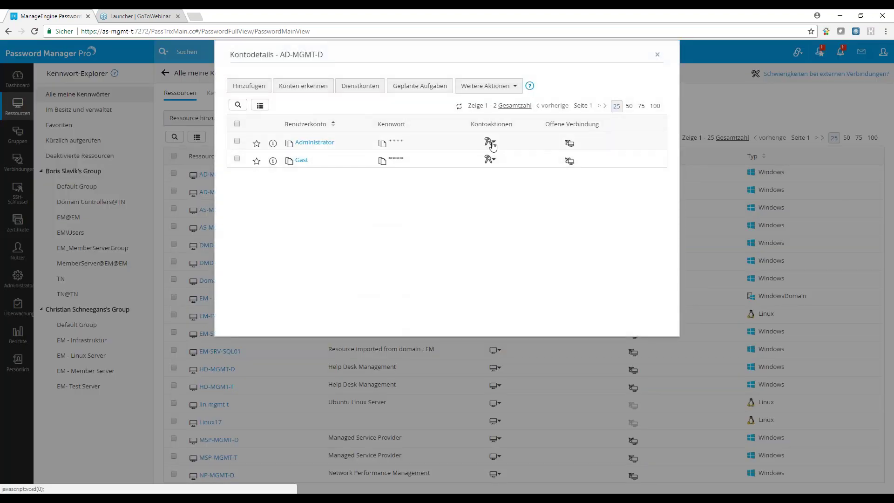
pyautogui.click(490, 141)
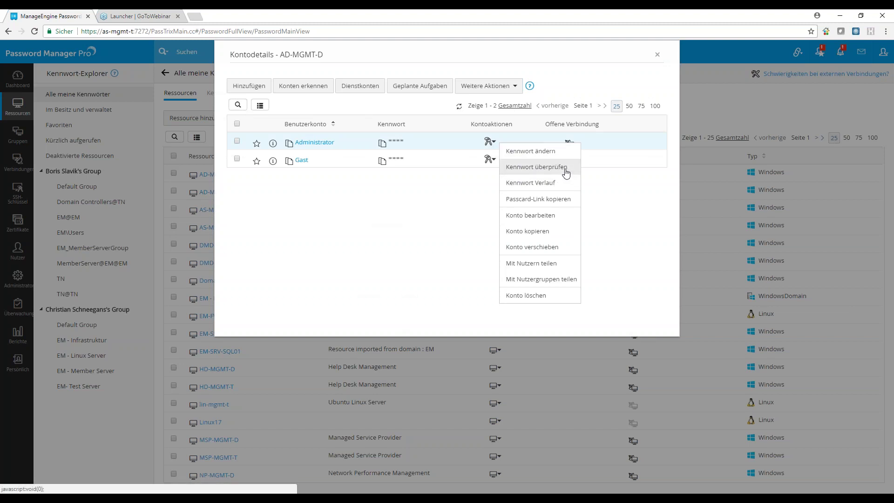
pyautogui.click(656, 57)
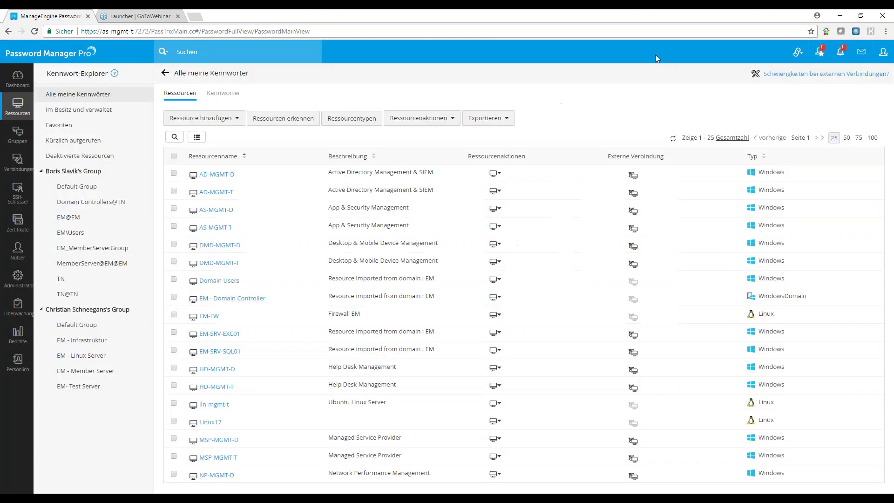
# Step: Return to the resource groups and examine the actions available for Default Group
pyautogui.click(14, 142)
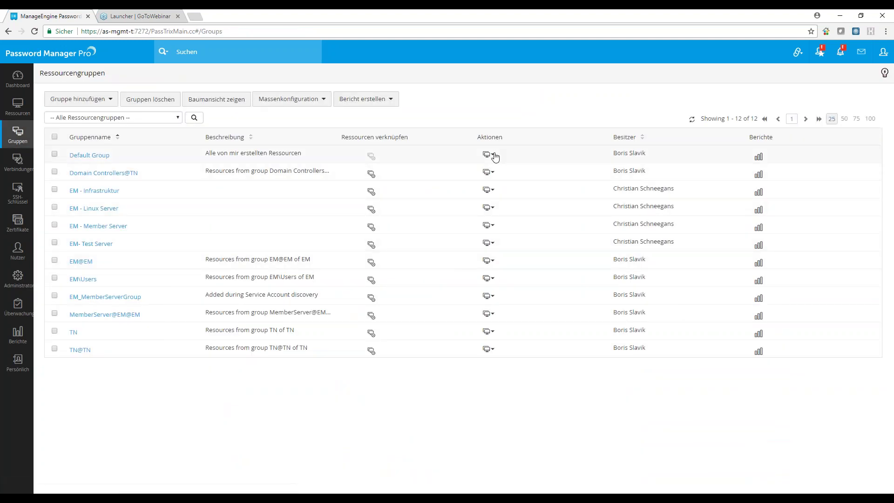
pyautogui.click(495, 157)
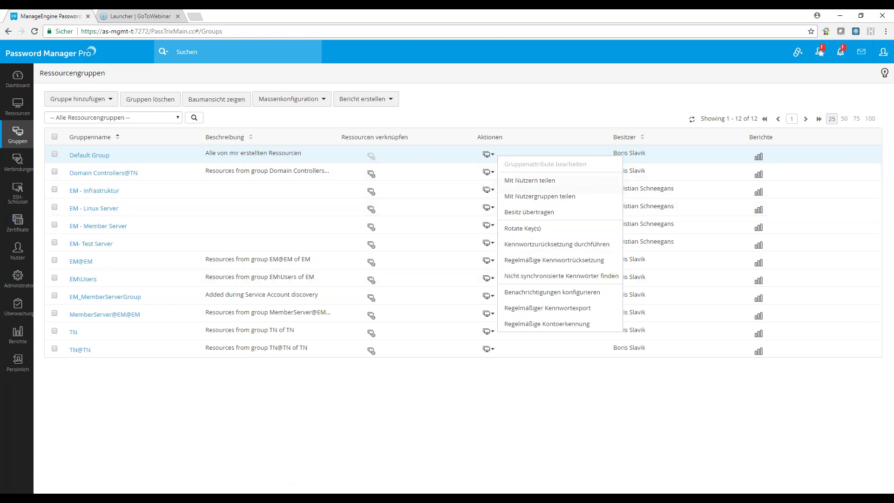
pyautogui.click(493, 155)
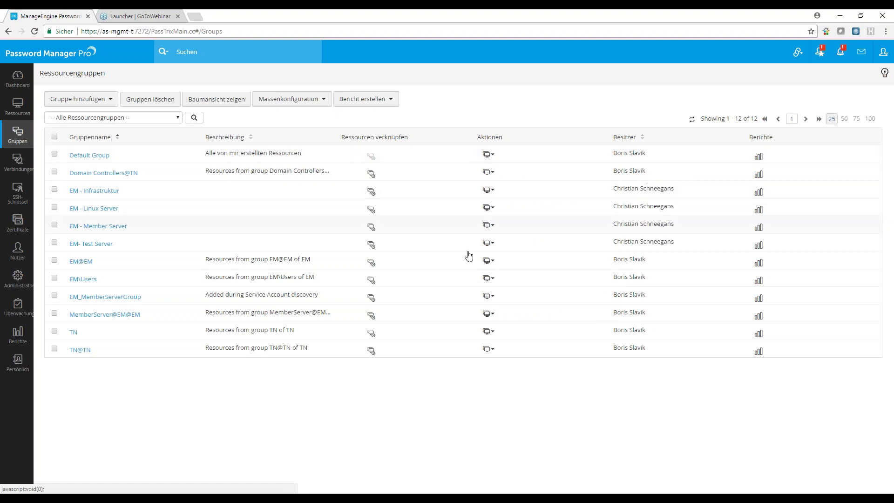
# Step: Start a scheduled password reset for resource group EM@EM without advance notification, and choose a unique password for each account
pyautogui.click(490, 260)
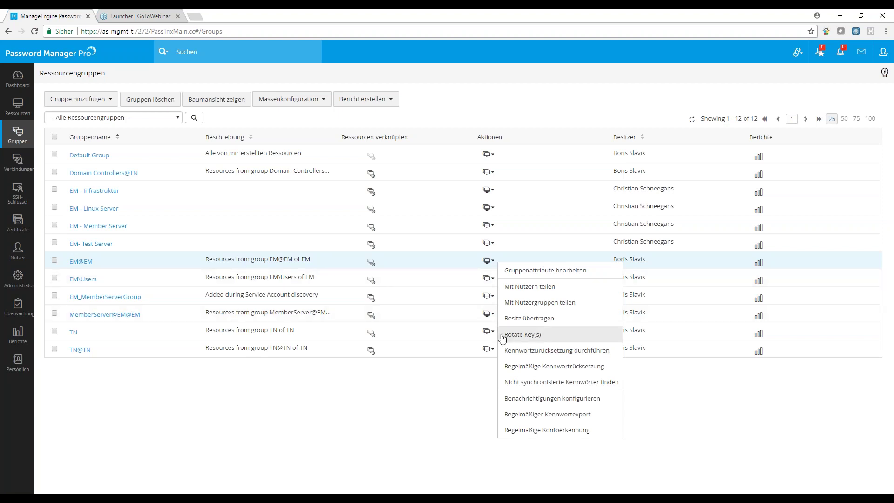
pyautogui.click(537, 368)
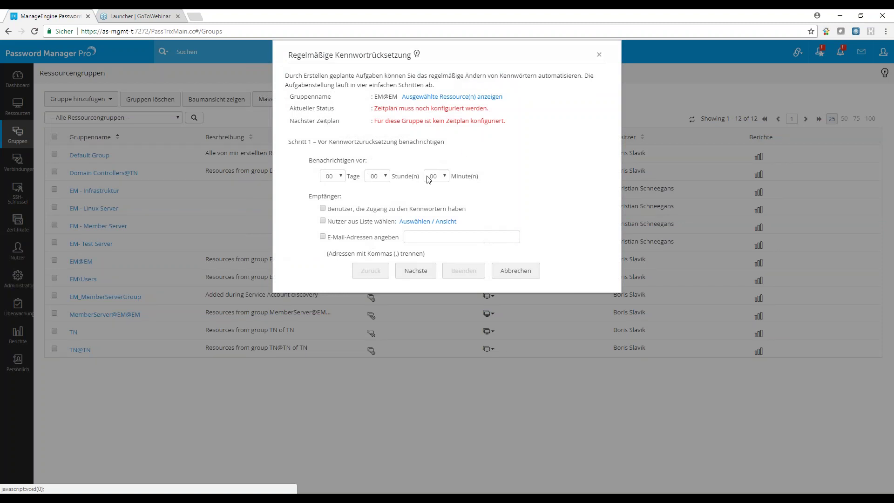
pyautogui.click(421, 276)
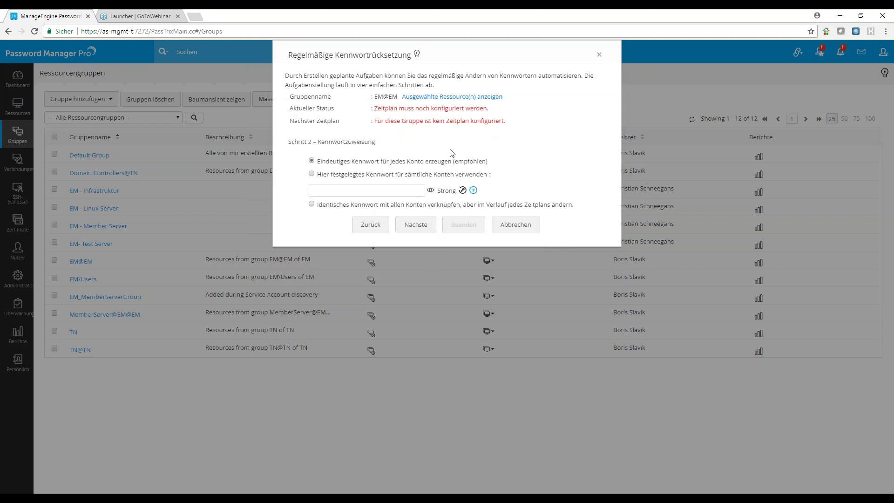
pyautogui.click(312, 160)
pyautogui.click(420, 232)
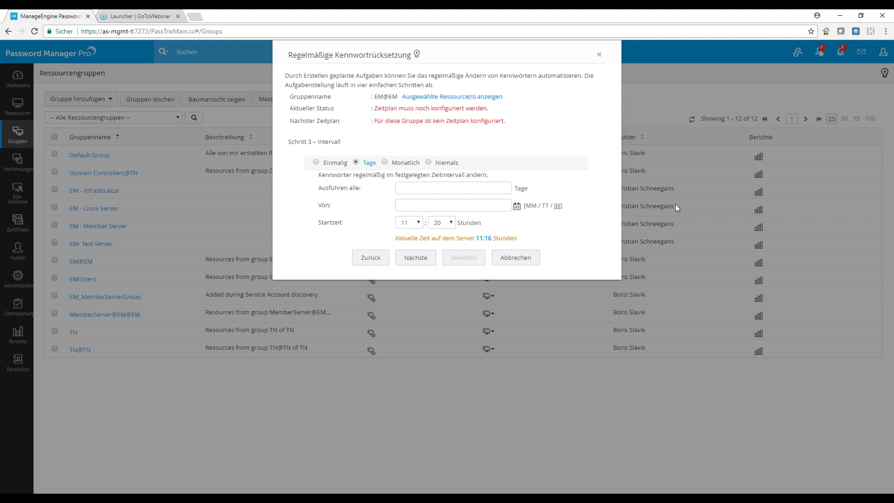
# Step: Set the reset interval to every 2 days from 03/09/2018, continue to the final notification settings, and cancel the schedule
pyautogui.click(420, 259)
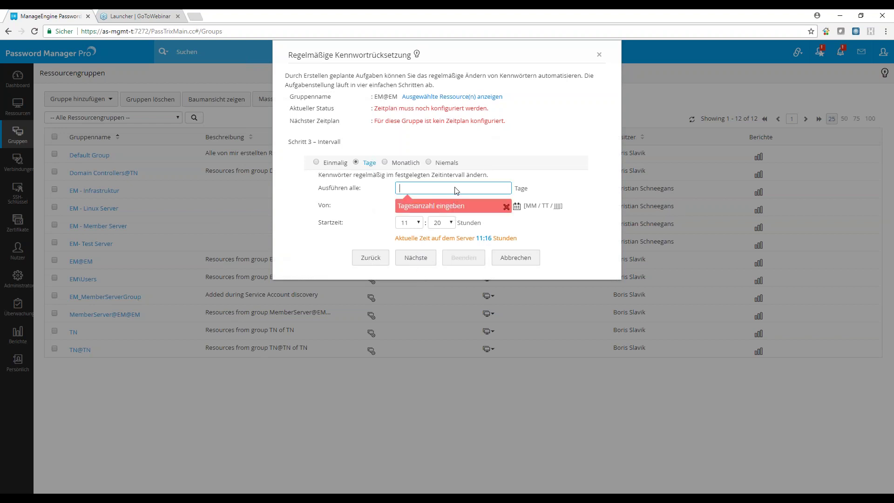
pyautogui.write('2')
pyautogui.click(415, 261)
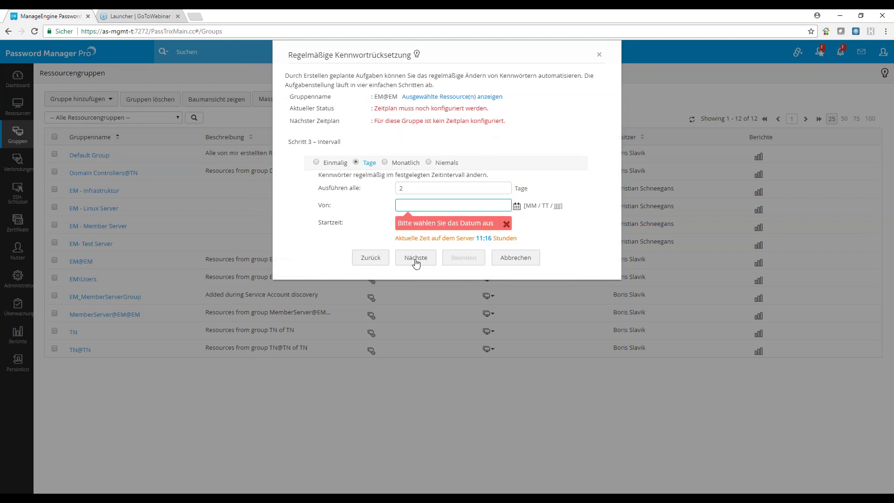
pyautogui.click(483, 213)
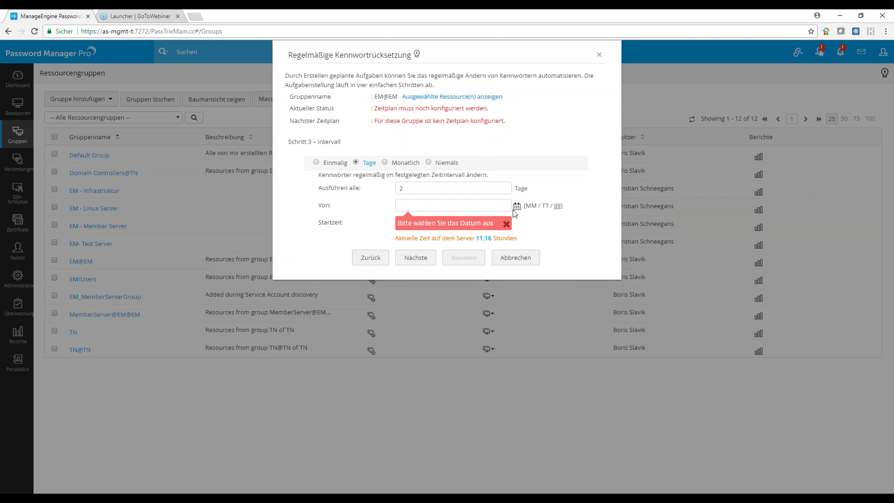
pyautogui.click(517, 206)
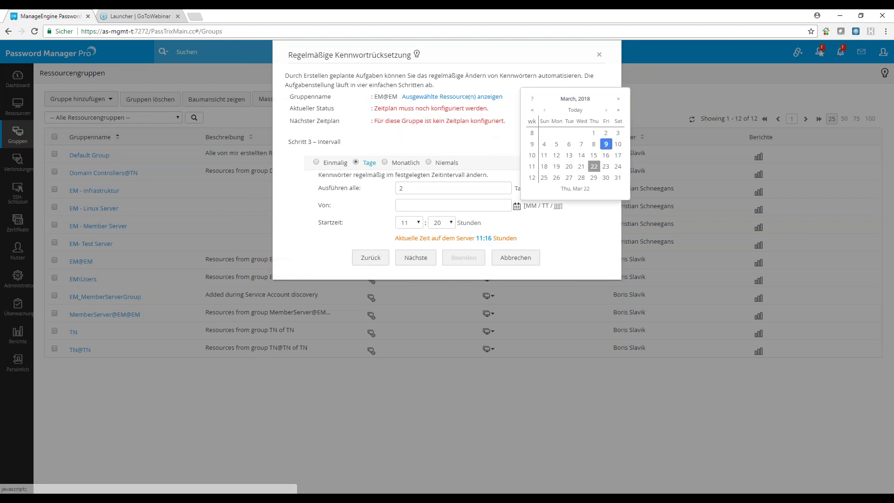
pyautogui.click(606, 143)
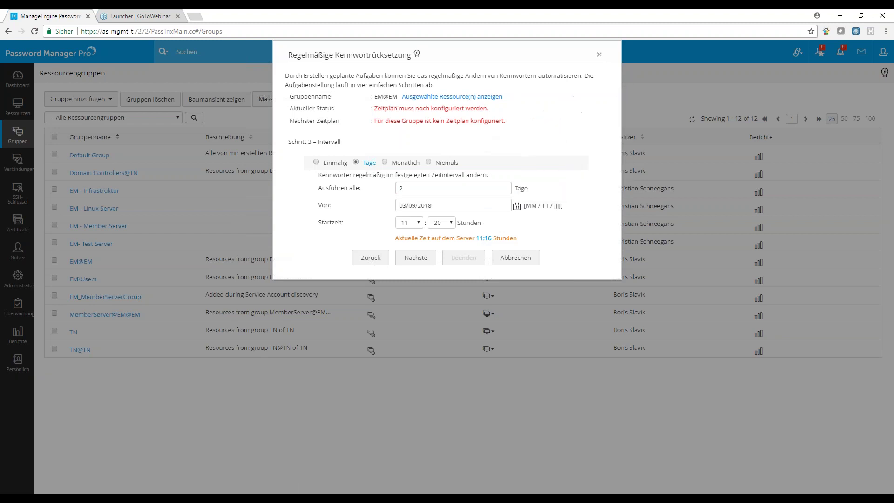
pyautogui.click(424, 259)
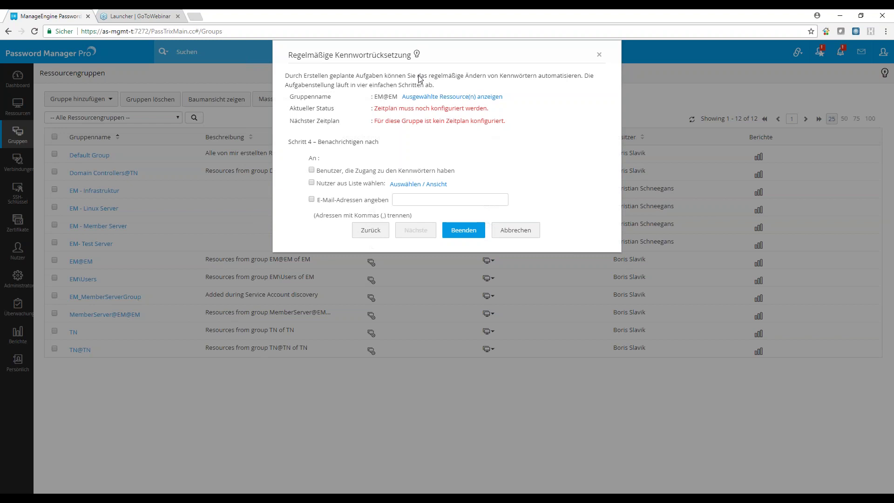
pyautogui.click(525, 233)
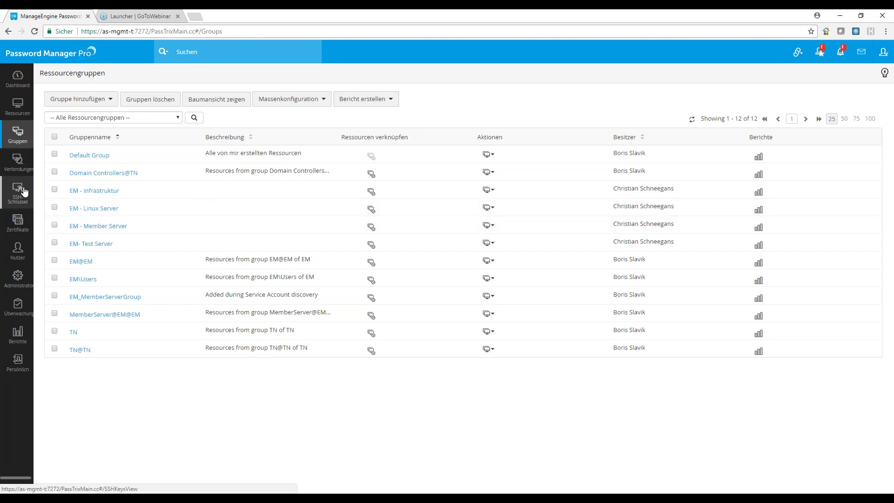
# Step: Pass through the resources to the user list and examine the additional actions available for selected users
pyautogui.click(19, 112)
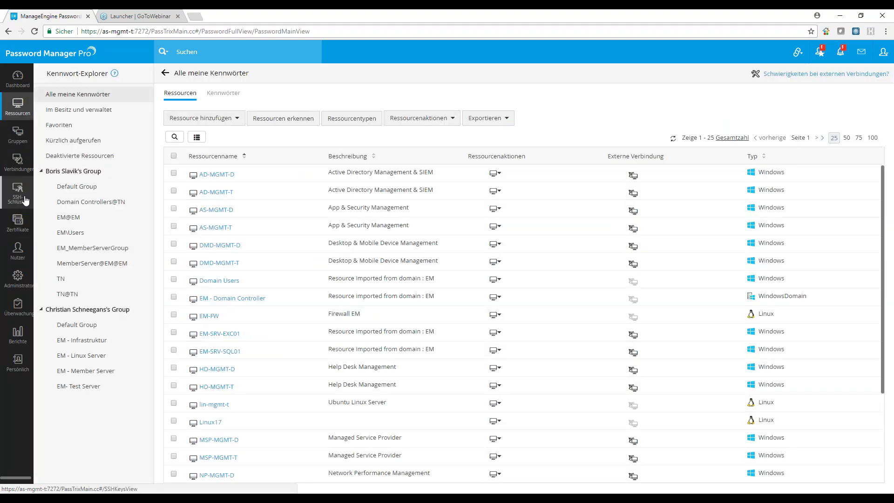
pyautogui.click(18, 257)
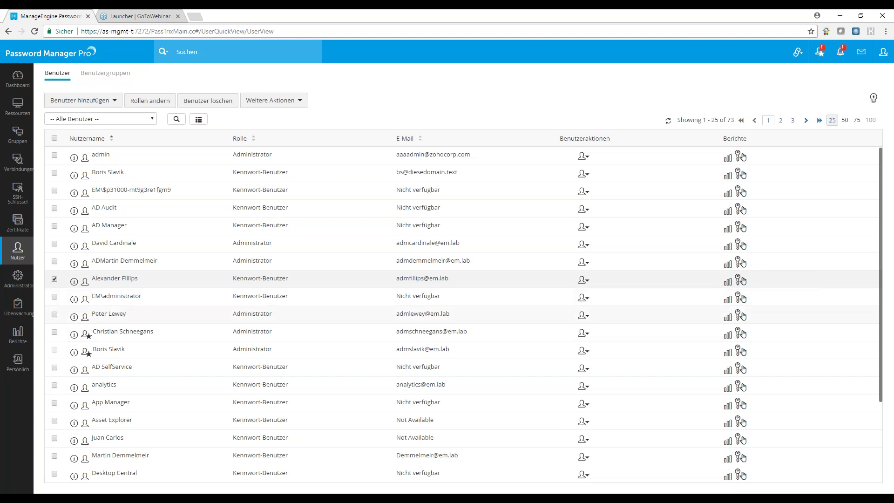
pyautogui.click(302, 103)
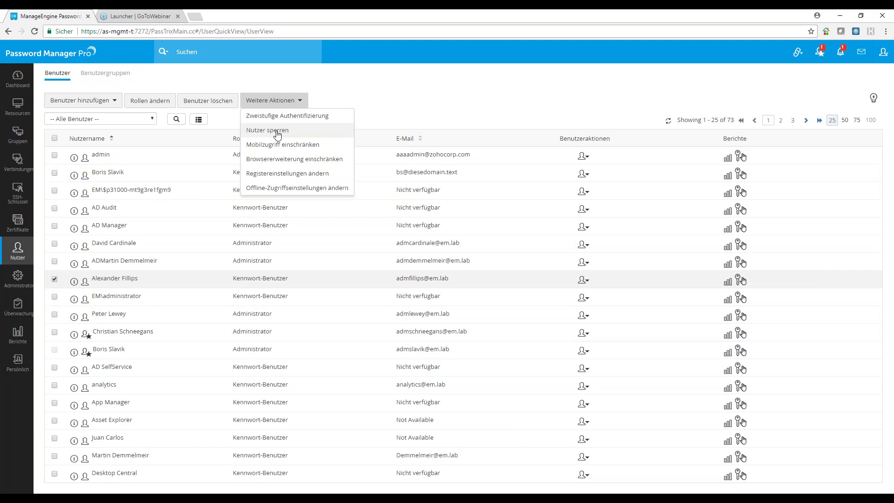
pyautogui.click(441, 80)
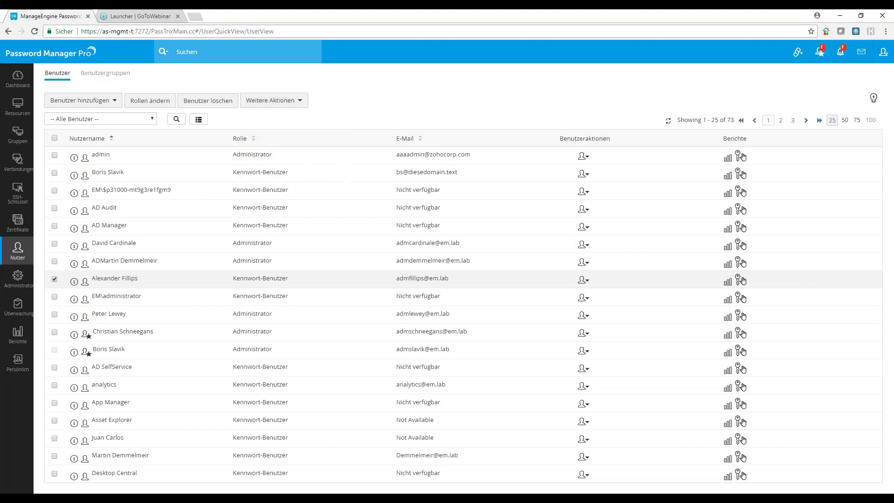
# Step: Open the user report of the selected password user, view the overview, and close the report
pyautogui.click(585, 280)
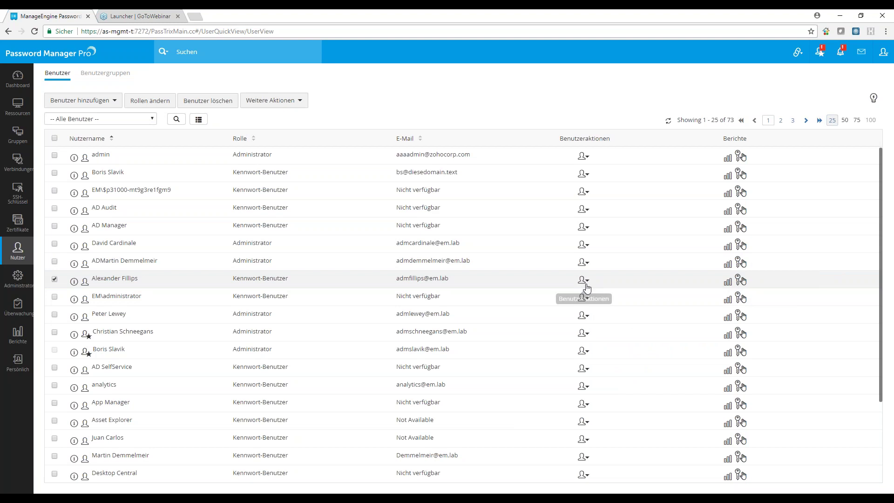
pyautogui.click(728, 283)
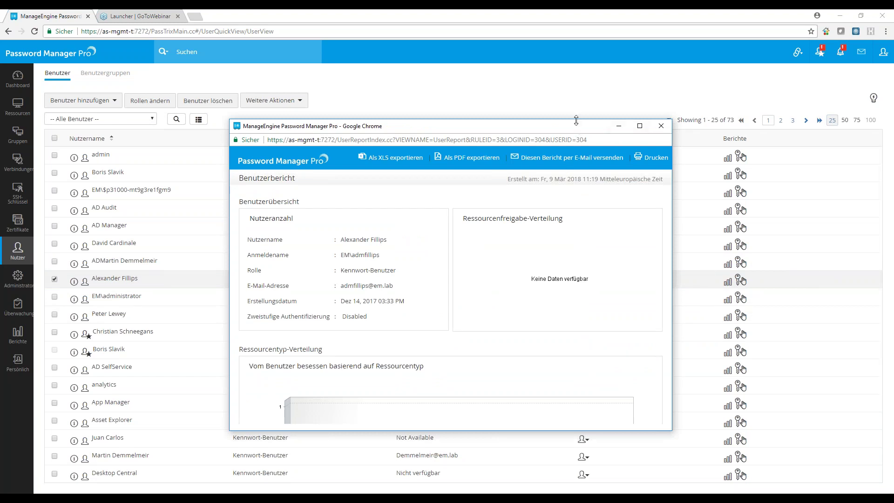
pyautogui.click(661, 126)
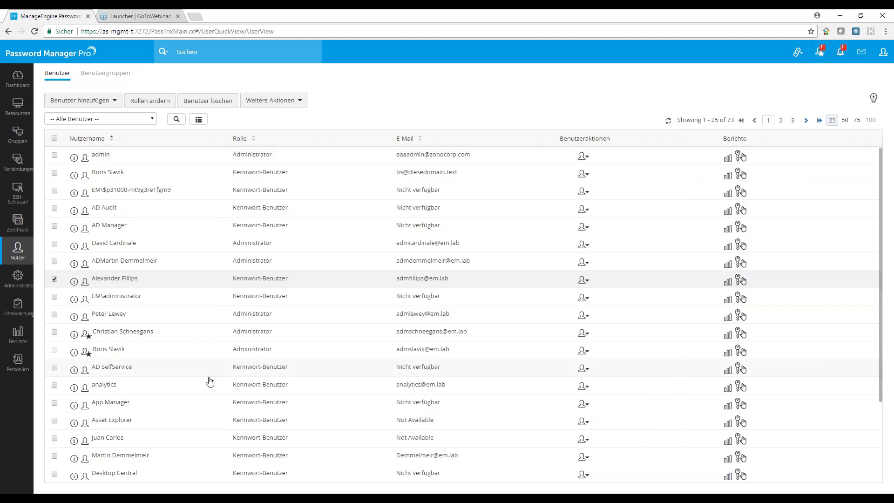
# Step: Open and maximize the user report of the administrator listed directly above AD SelfService, and examine the user group memberships and resources
pyautogui.click(726, 353)
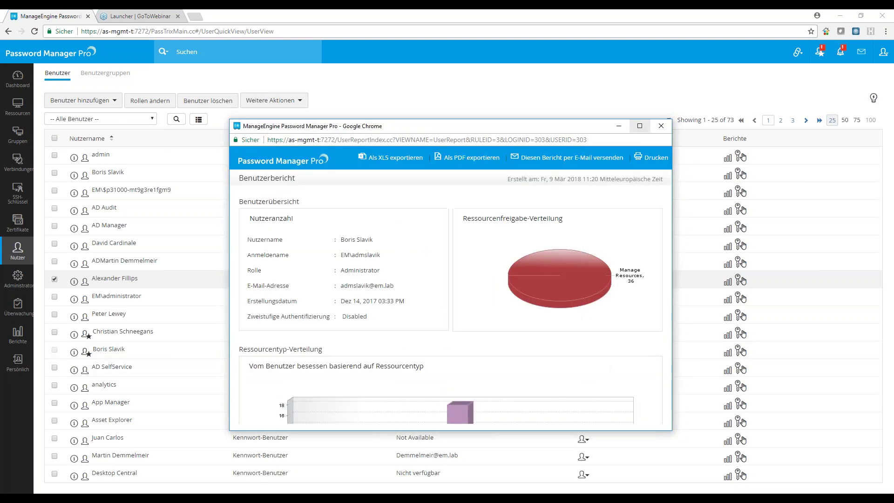
pyautogui.click(640, 126)
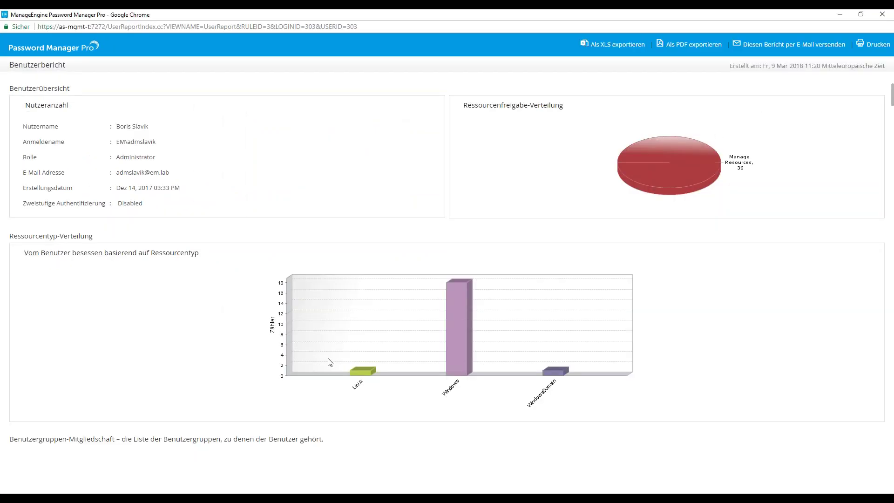
pyautogui.scroll(-3, 330, 363)
pyautogui.scroll(-1, 551, 289)
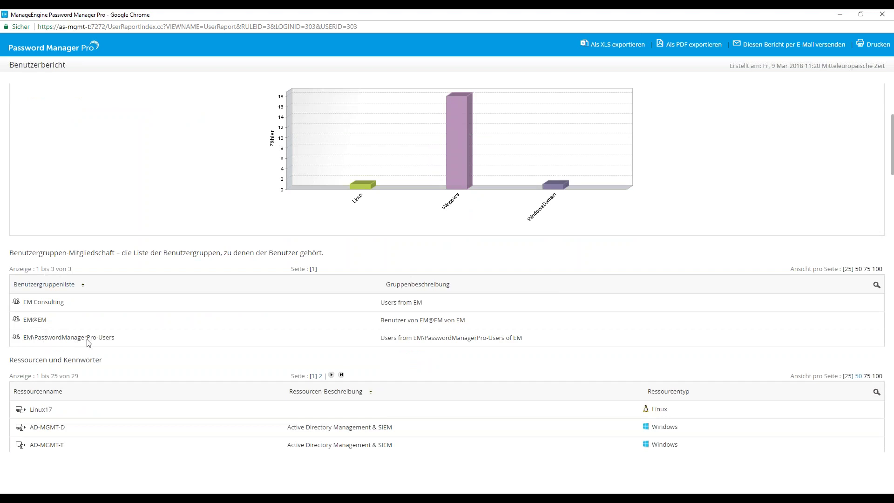
pyautogui.scroll(-4, 89, 343)
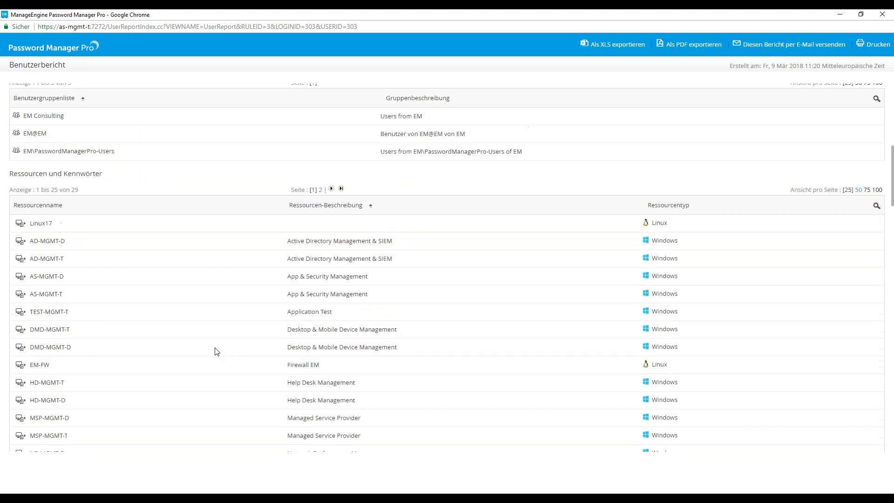
pyautogui.scroll(-6, 215, 351)
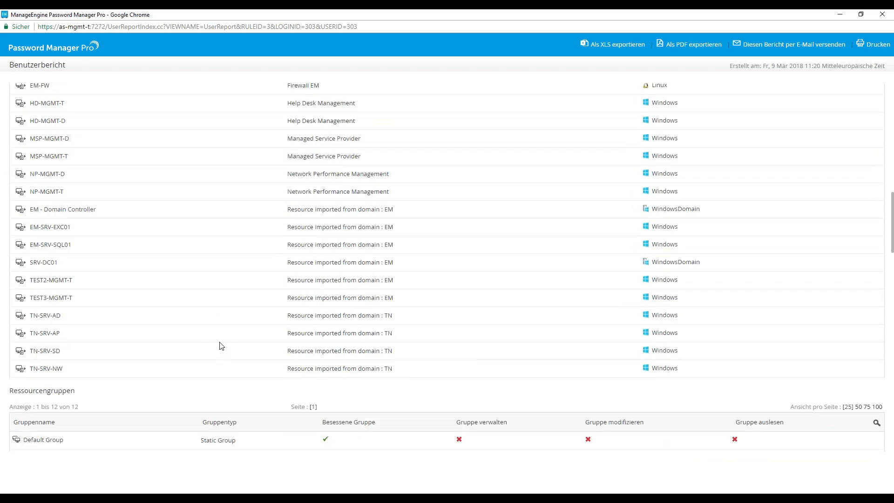
# Step: Examine the resource group permissions, password access control and recent operations in the administrator's report, and close it
pyautogui.scroll(-1, 221, 346)
pyautogui.scroll(-3, 222, 344)
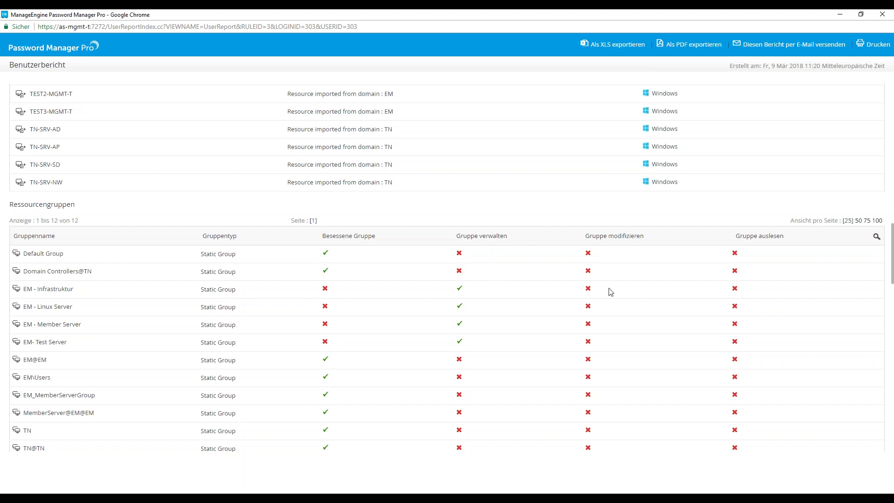
pyautogui.scroll(-1, 765, 322)
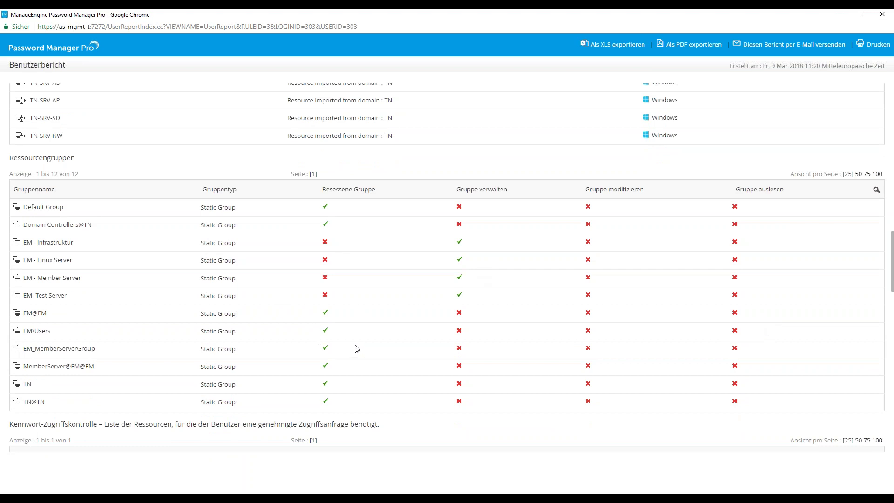
pyautogui.scroll(-4, 357, 349)
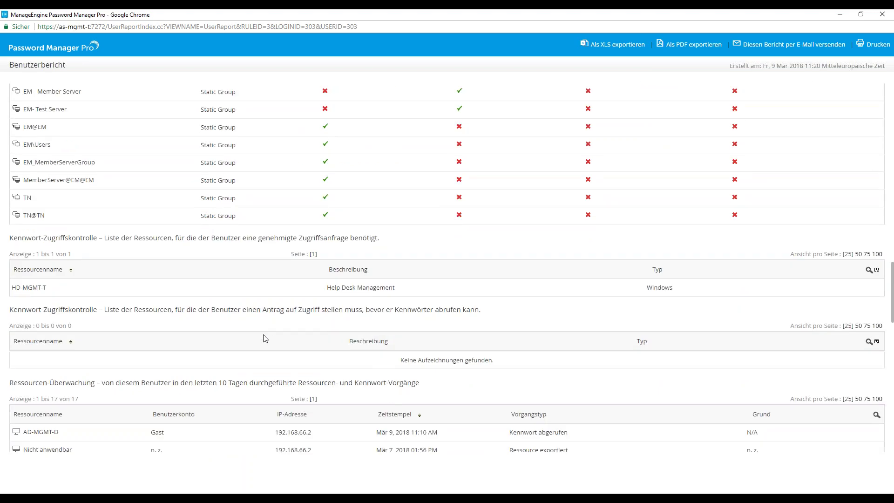
pyautogui.scroll(-5, 239, 366)
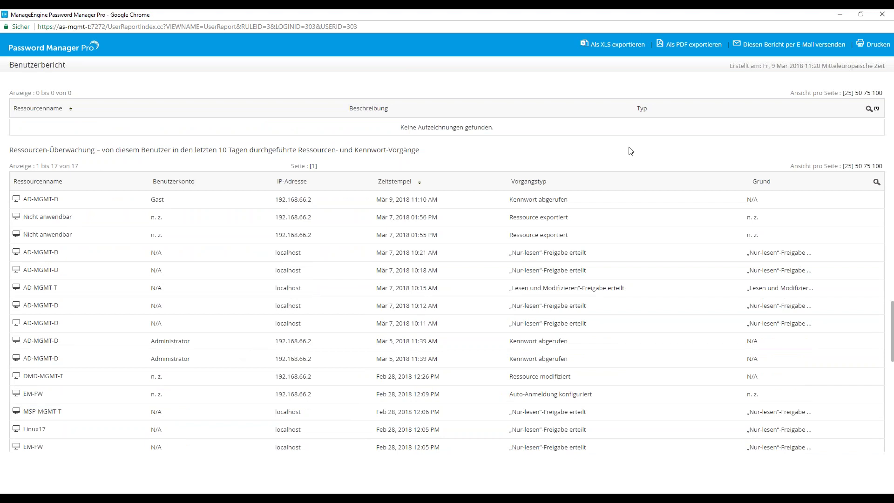
pyautogui.scroll(15, 565, 205)
pyautogui.scroll(10, 561, 201)
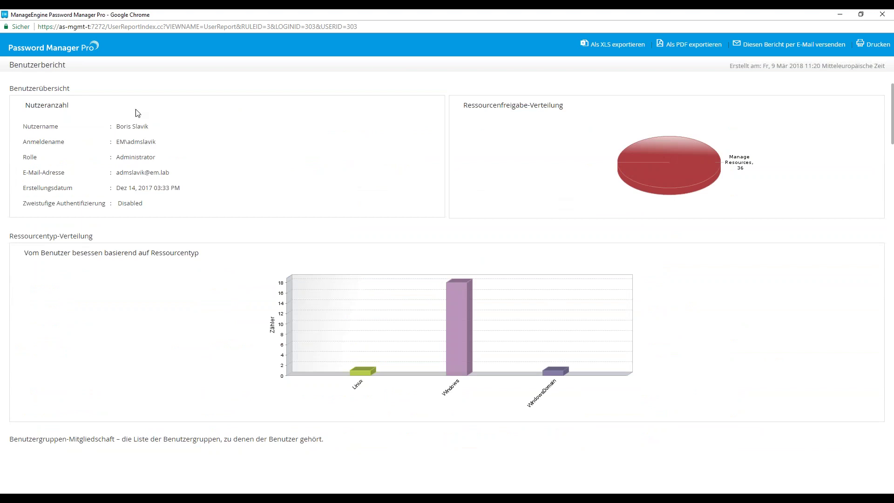
pyautogui.click(882, 14)
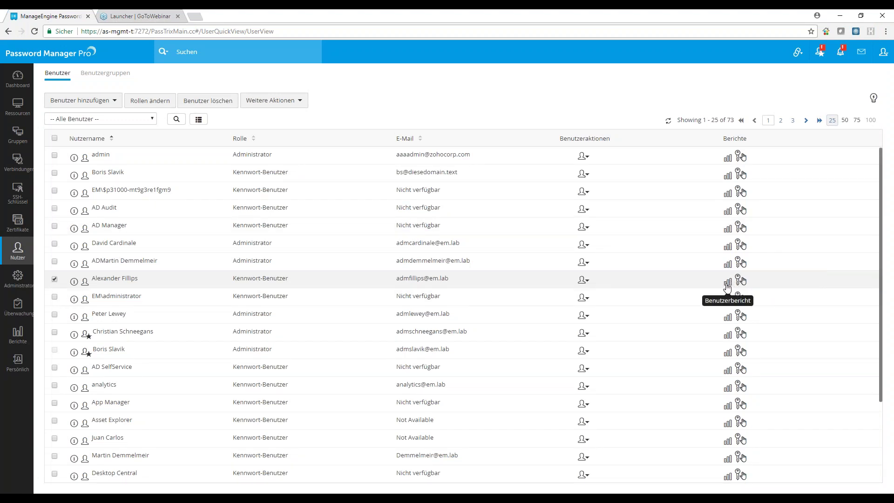
# Step: Examine the individual user actions for the selected password user, including resetting passwords retrieved by that user, without applying any
pyautogui.click(590, 279)
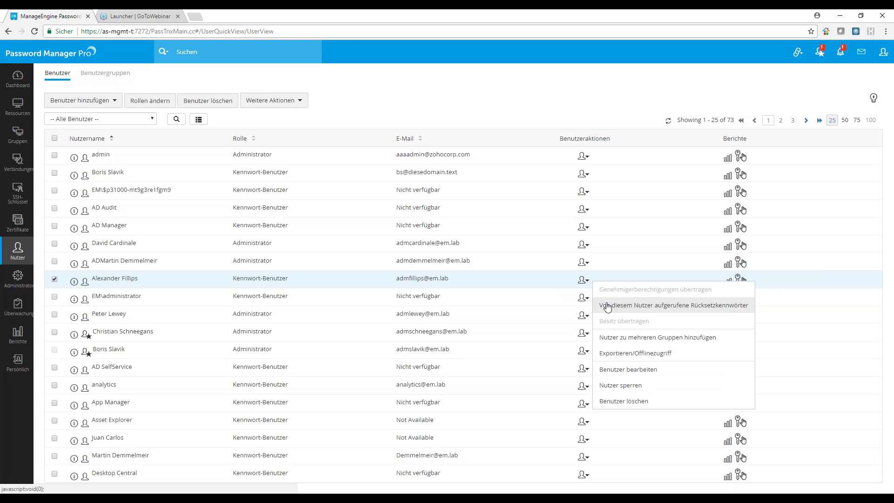
pyautogui.moveTo(603, 289)
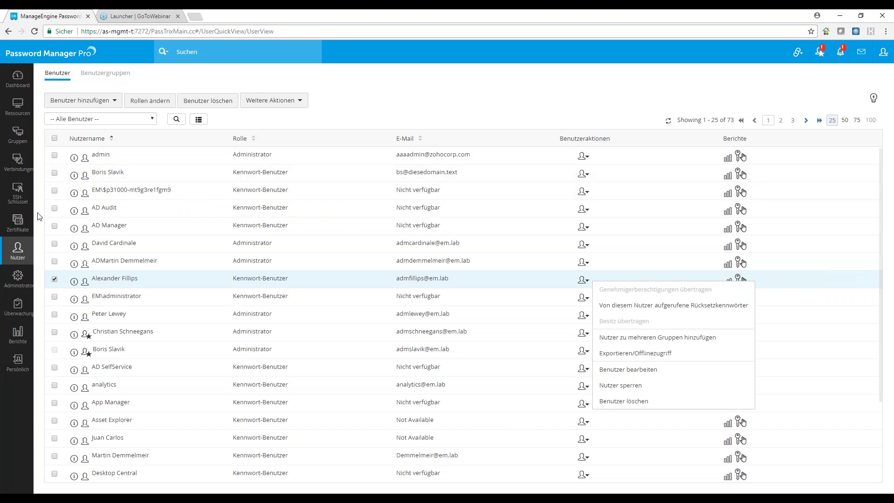
pyautogui.click(55, 277)
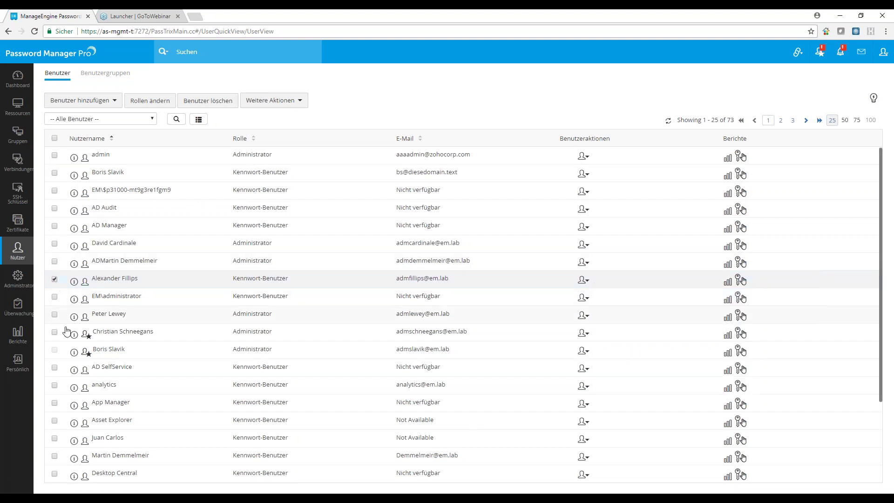
# Step: Open two-factor authentication for the selected password user, cancel it, and examine the two-factor options in the global authentication settings
pyautogui.click(54, 279)
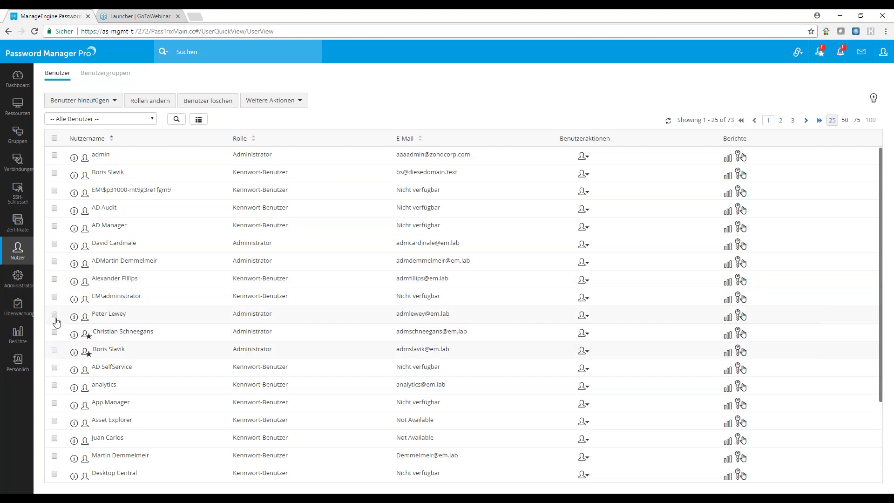
pyautogui.click(54, 279)
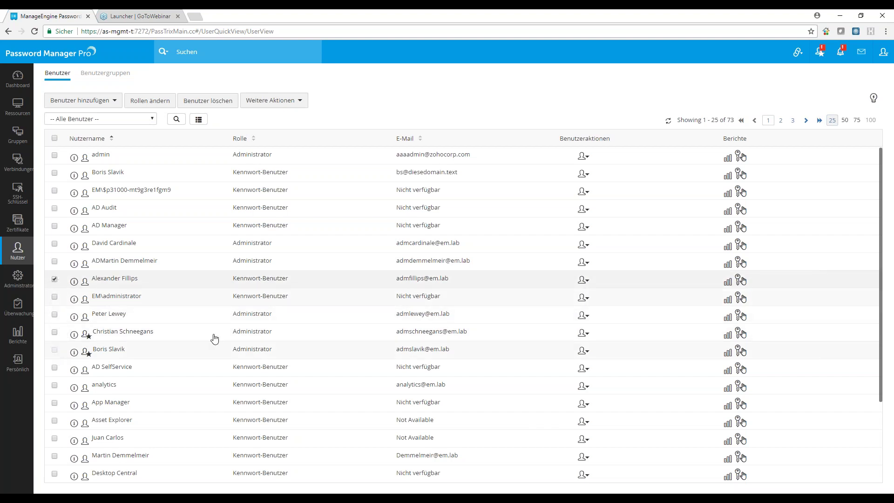
pyautogui.click(302, 104)
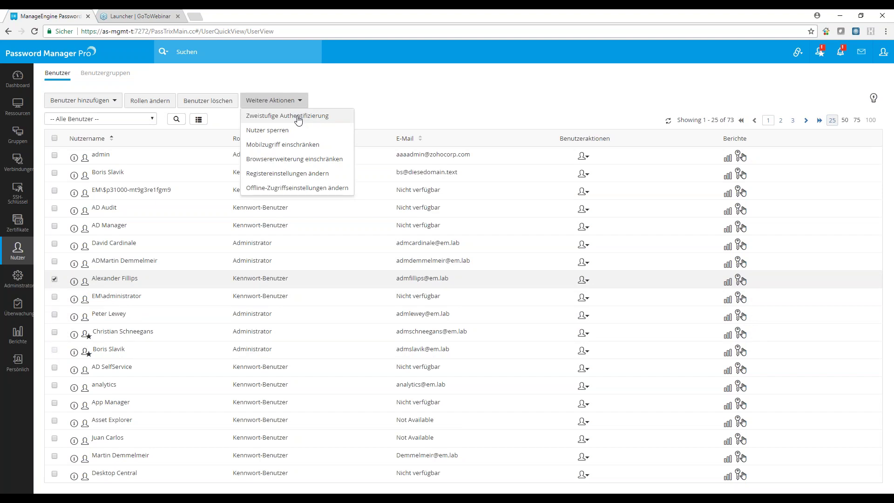
pyautogui.click(298, 120)
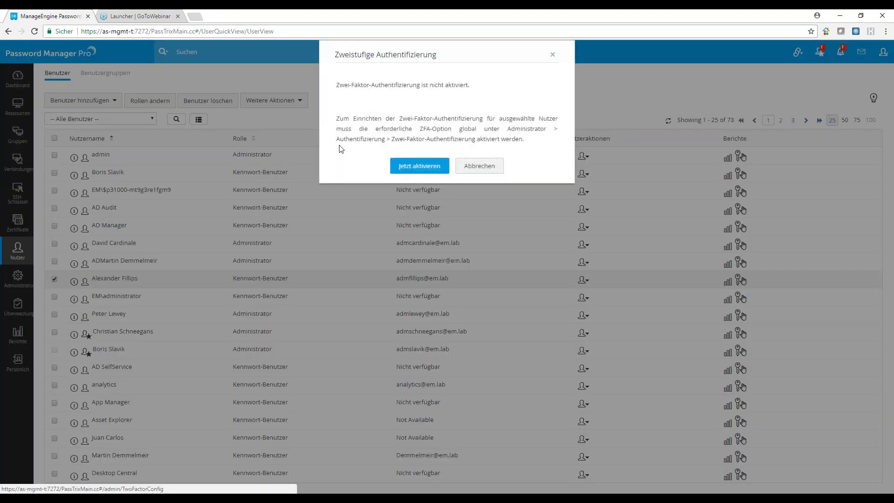
pyautogui.click(485, 168)
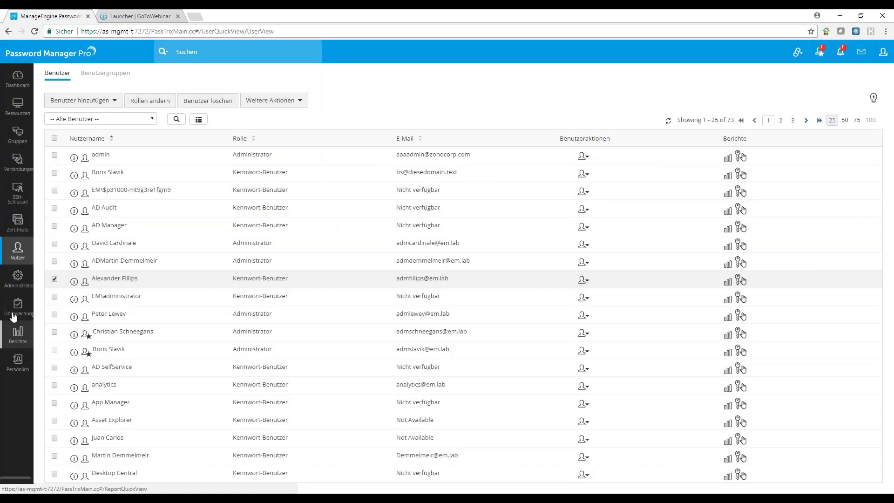
pyautogui.click(24, 277)
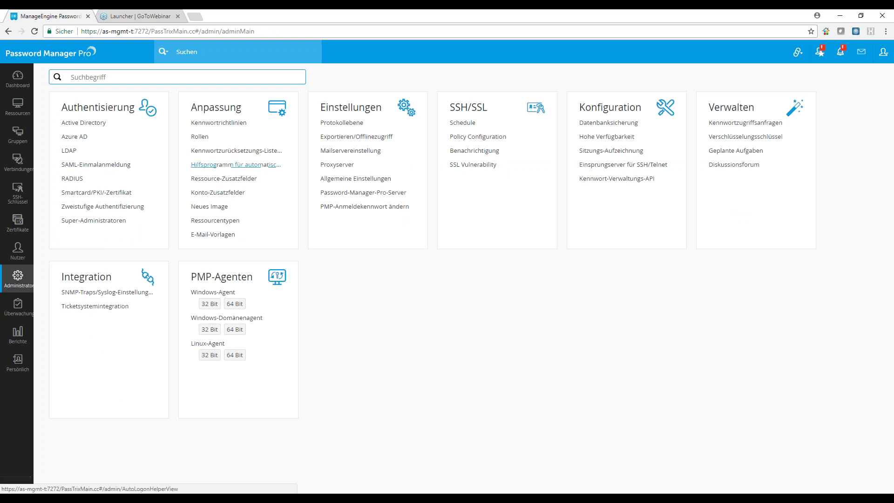
pyautogui.click(110, 207)
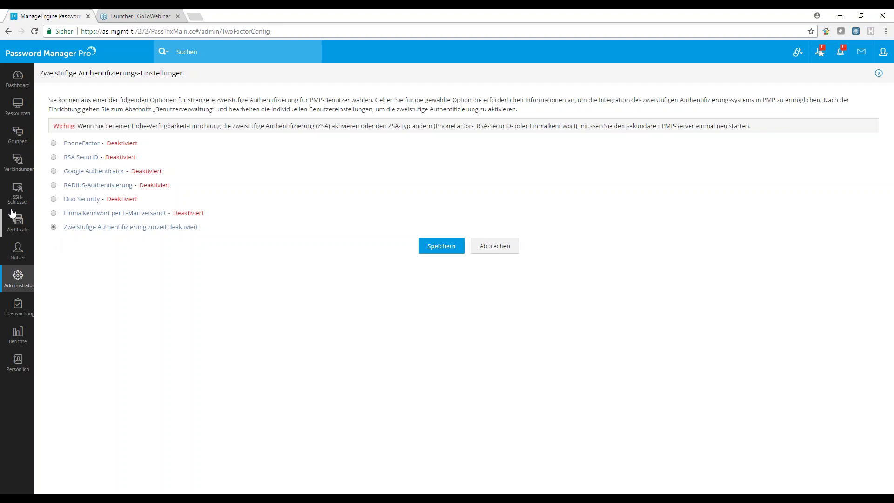
# Step: Examine the resource export options and open the access control configuration for the AS-MGMT-T resource
pyautogui.click(21, 113)
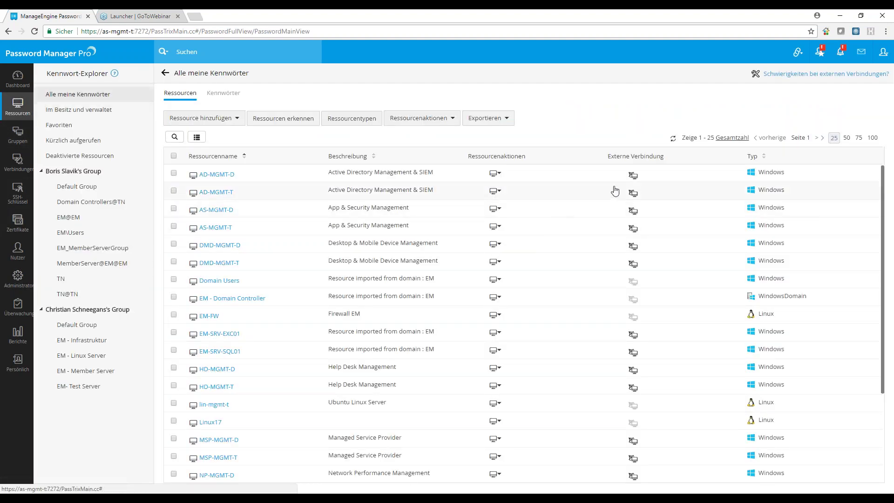
pyautogui.click(508, 121)
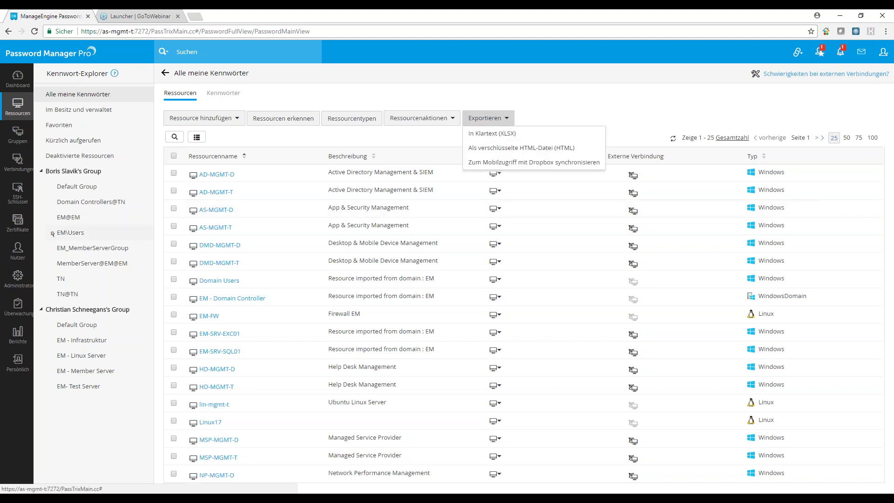
pyautogui.click(174, 225)
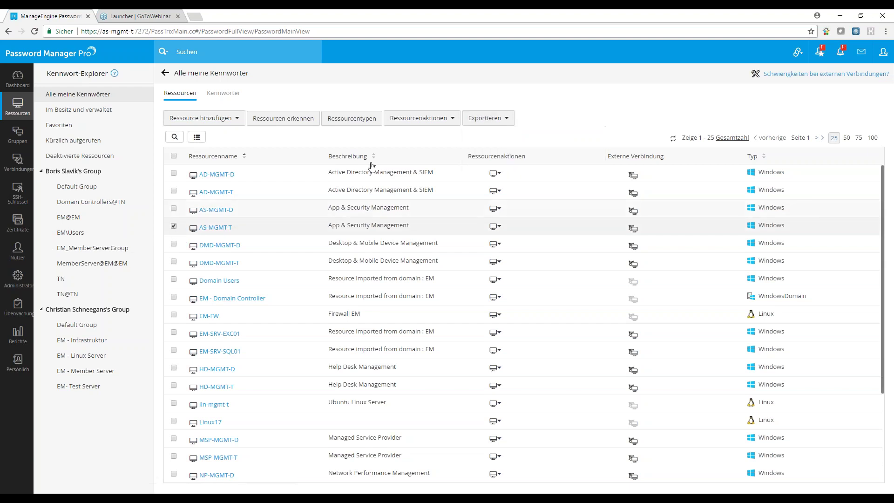
pyautogui.click(454, 119)
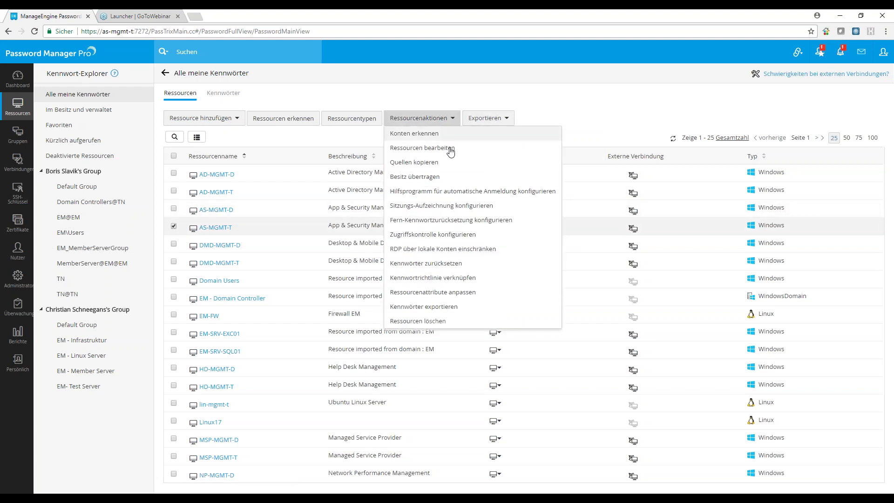
pyautogui.click(440, 234)
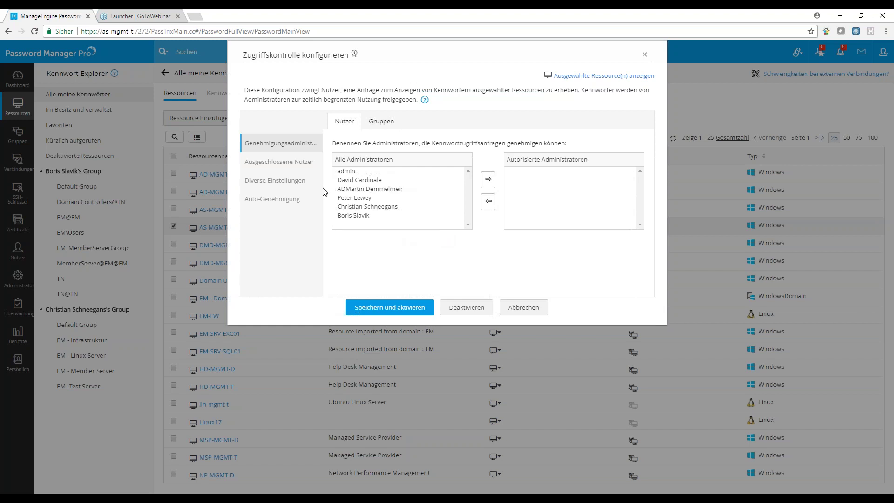
# Step: Add the second and third listed administrators as authorized approvers of password access requests for AS-MGMT-T
pyautogui.click(350, 173)
pyautogui.click(359, 181)
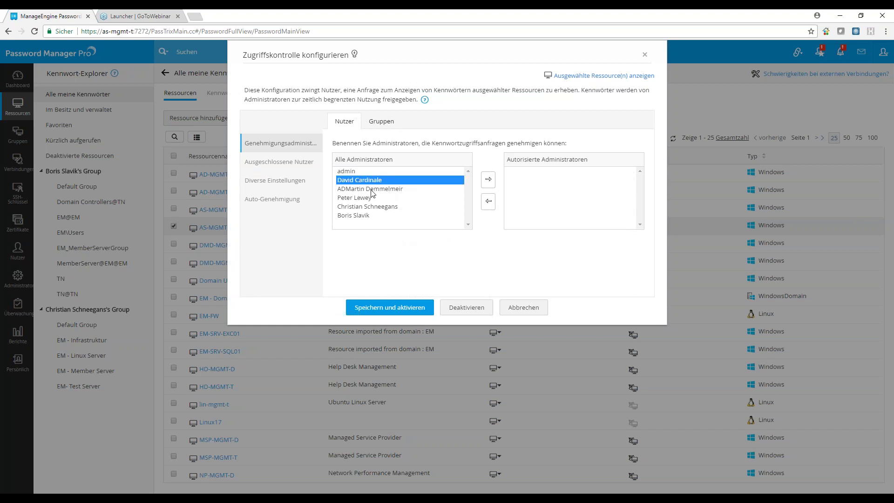
pyautogui.keyDown('ctrl'); pyautogui.click(372, 191); pyautogui.keyUp('ctrl')
pyautogui.click(488, 179)
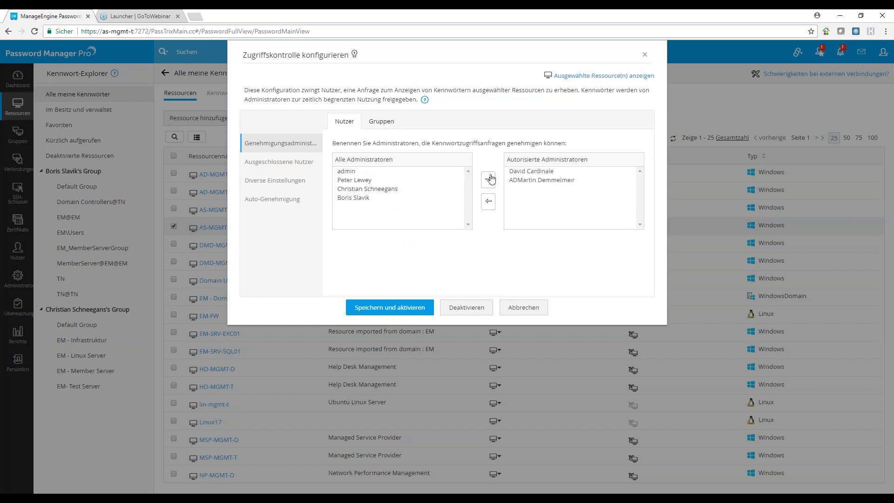
# Step: Examine the excluded users and miscellaneous settings of the AS-MGMT-T access control, and cancel the configuration
pyautogui.click(289, 168)
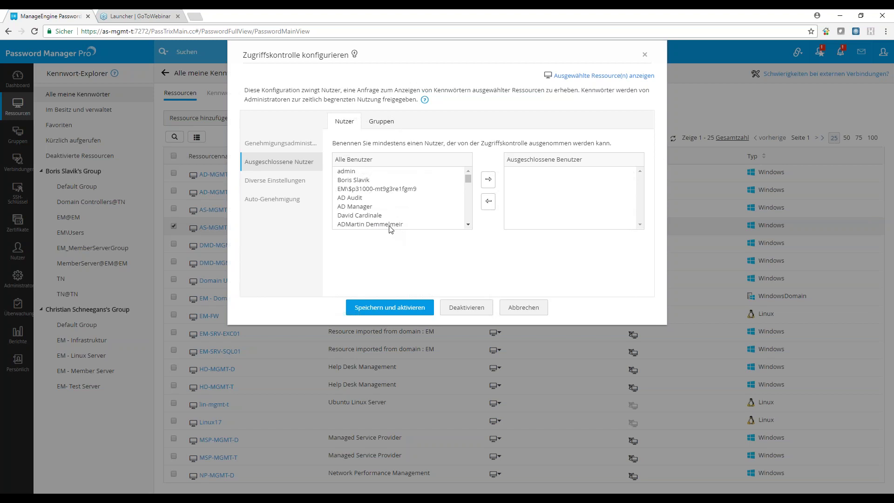
pyautogui.click(281, 186)
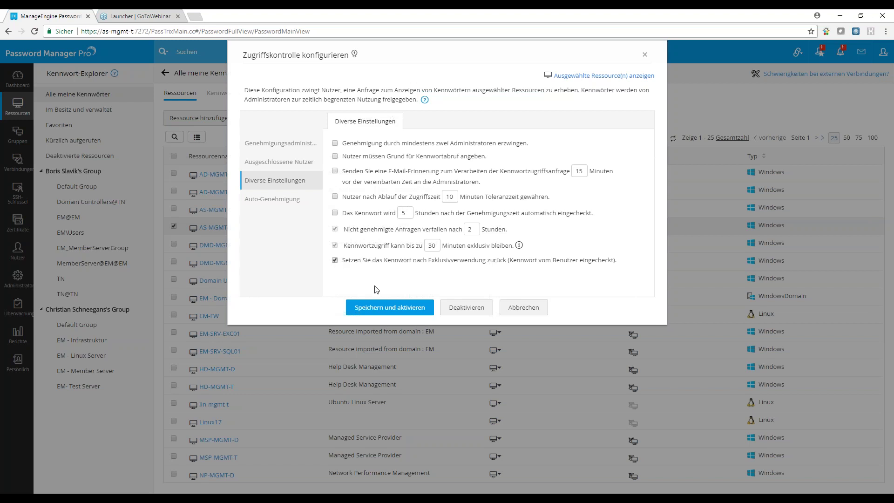
pyautogui.click(524, 309)
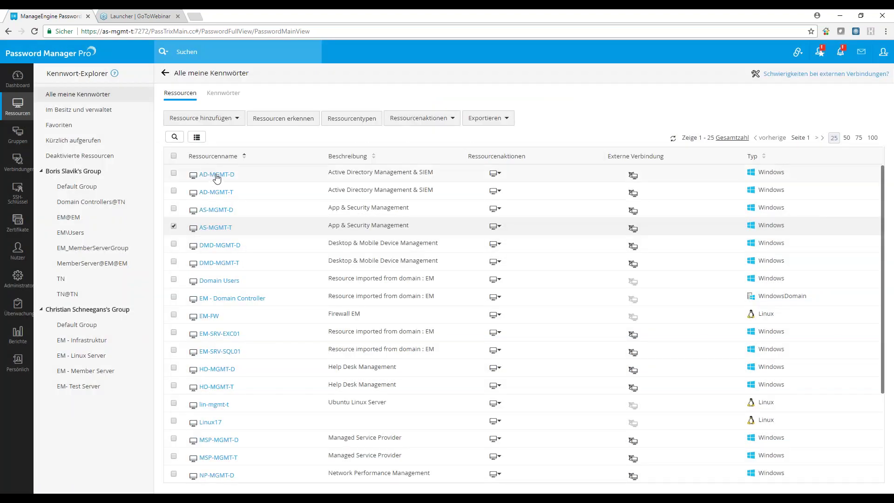
# Step: Examine the account details of the AD-MGMT-D resource and close them
pyautogui.click(216, 175)
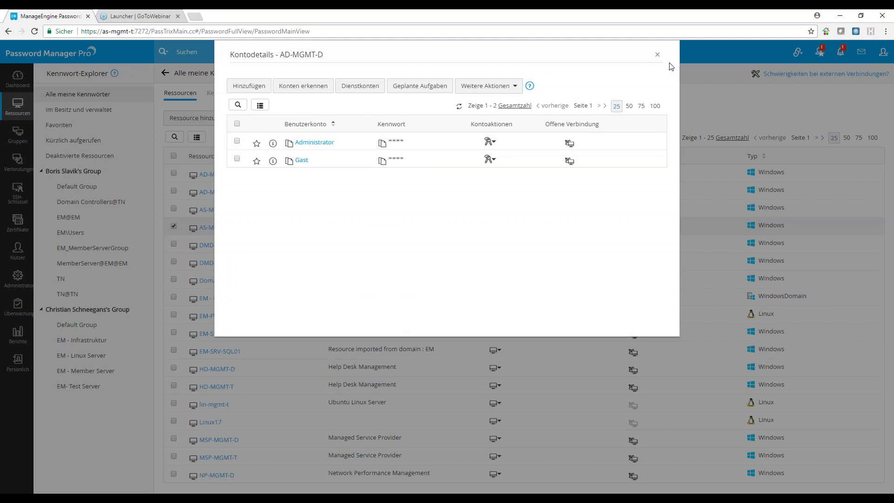
pyautogui.click(657, 55)
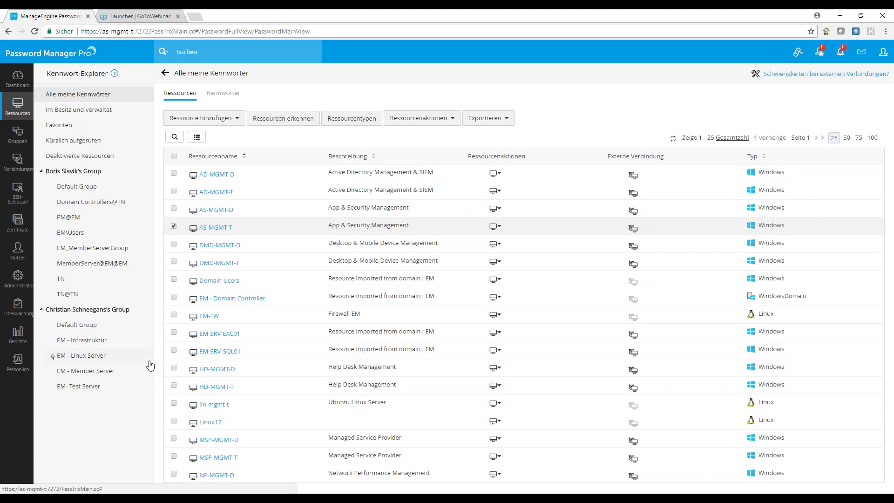
# Step: Open the resource audit, examine its configuration of audited operations and notifications, and cancel without saving
pyautogui.click(19, 307)
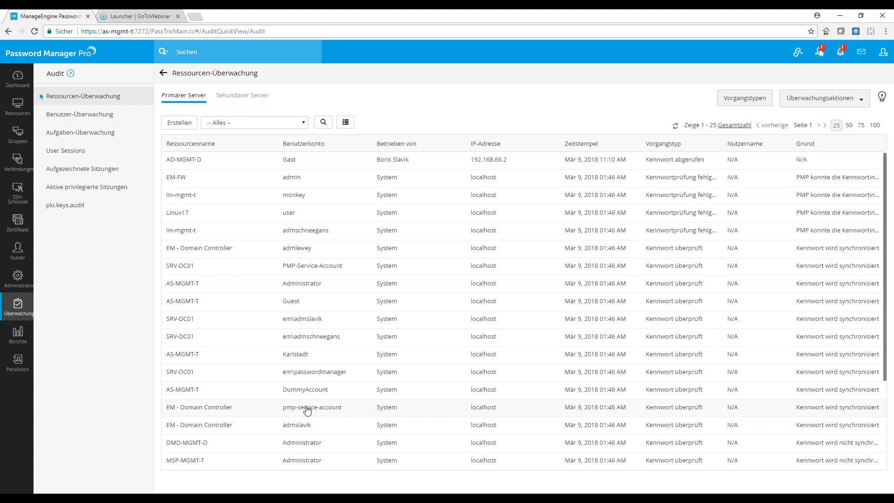
pyautogui.click(864, 102)
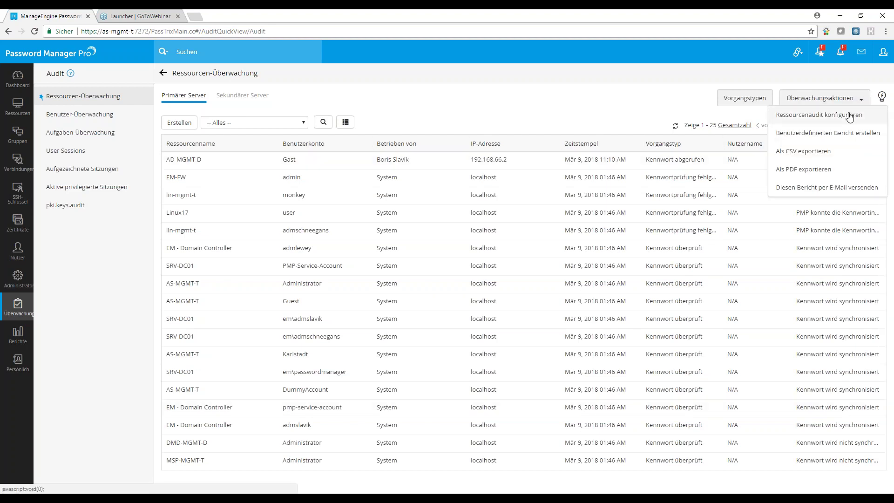
pyautogui.click(849, 117)
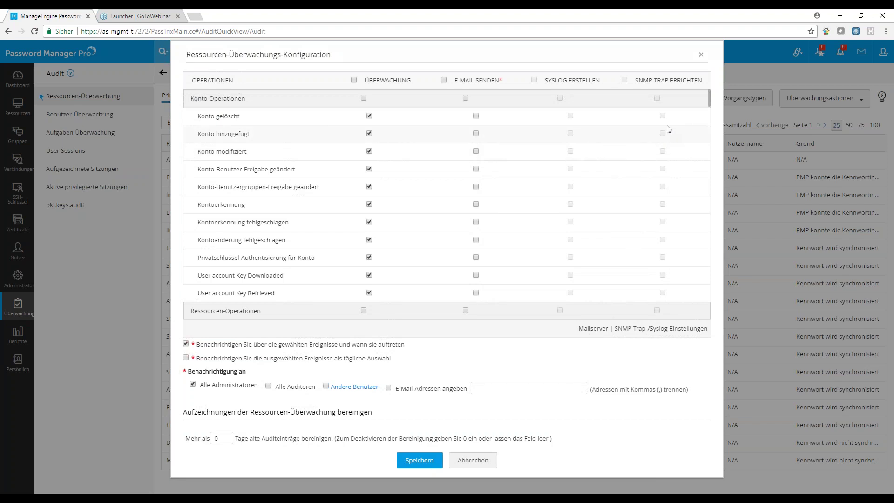
pyautogui.moveTo(709, 97); pyautogui.dragTo(734, 84)
pyautogui.click(475, 134)
pyautogui.click(472, 460)
# Step: View the available password reports and the certificate management overview
pyautogui.click(21, 342)
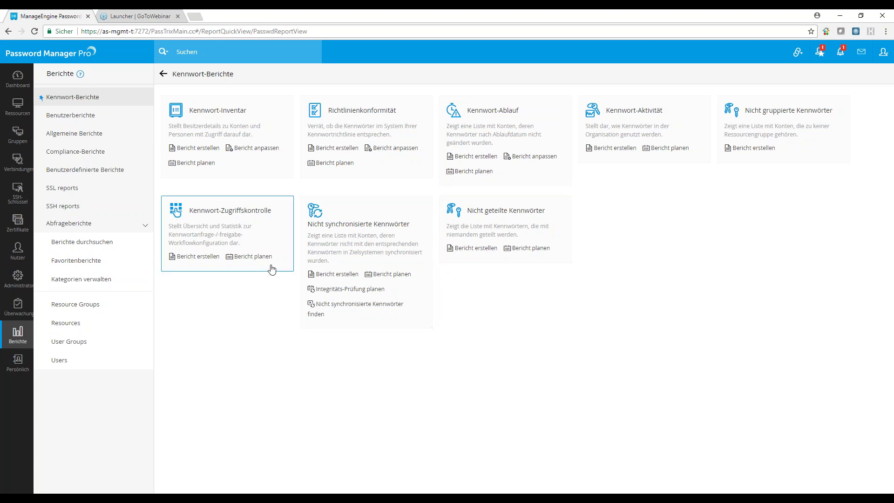
pyautogui.click(19, 222)
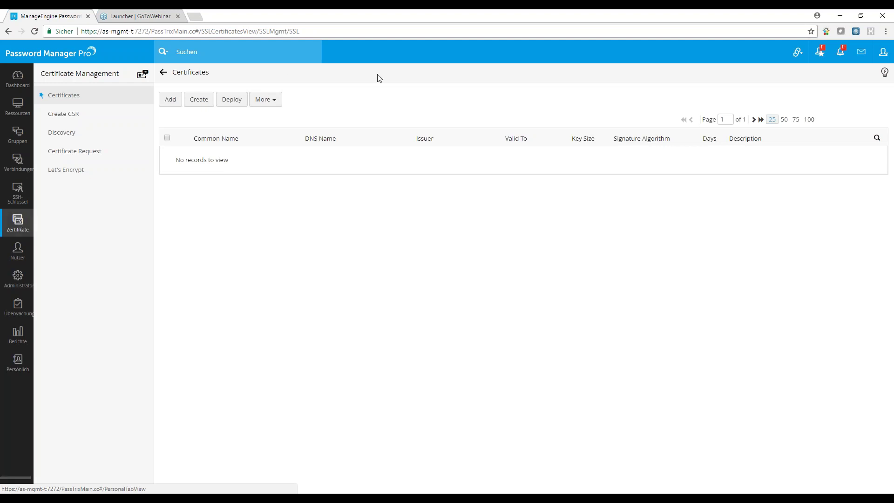
# Step: Open the website manageengine.de in a new browser tab
pyautogui.click(195, 17)
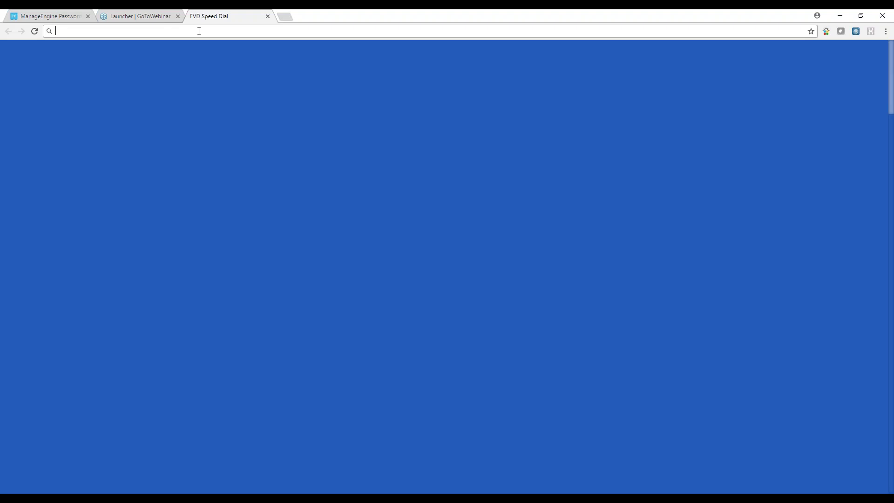
pyautogui.write(',')
pyautogui.press('BackSpace')
pyautogui.write('a')
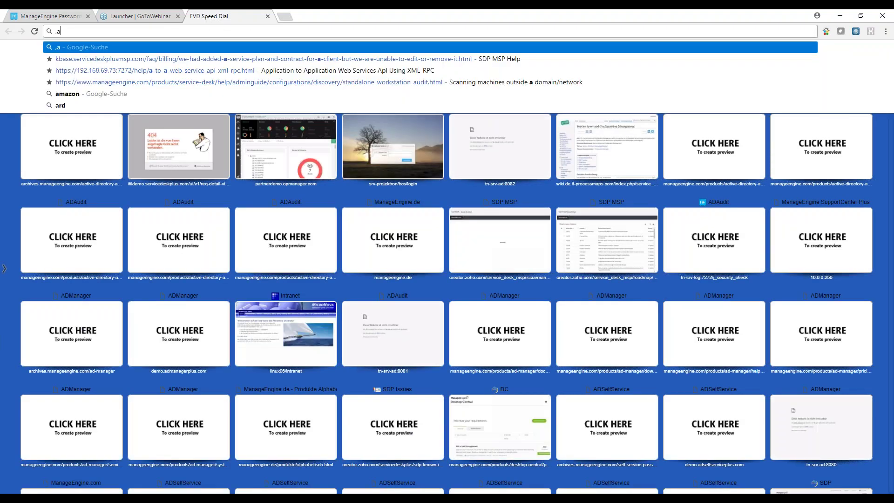
pyautogui.press('BackSpace')
pyautogui.write('manageengine')
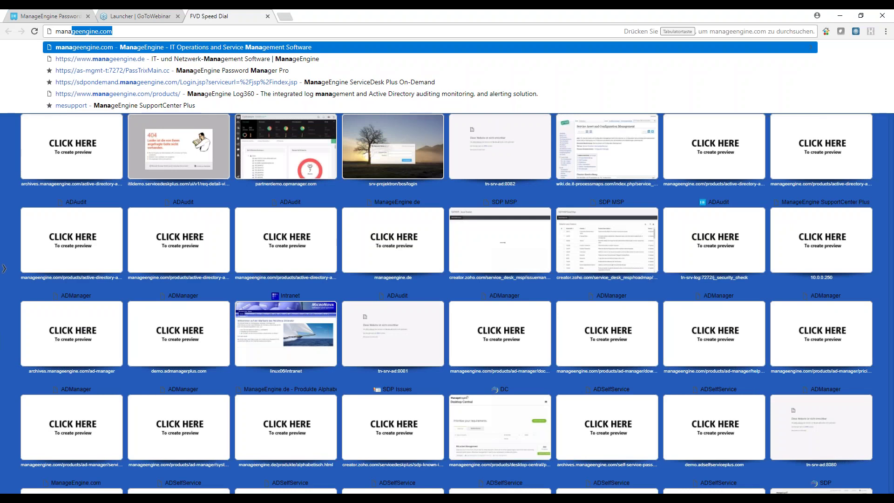
pyautogui.press('End')
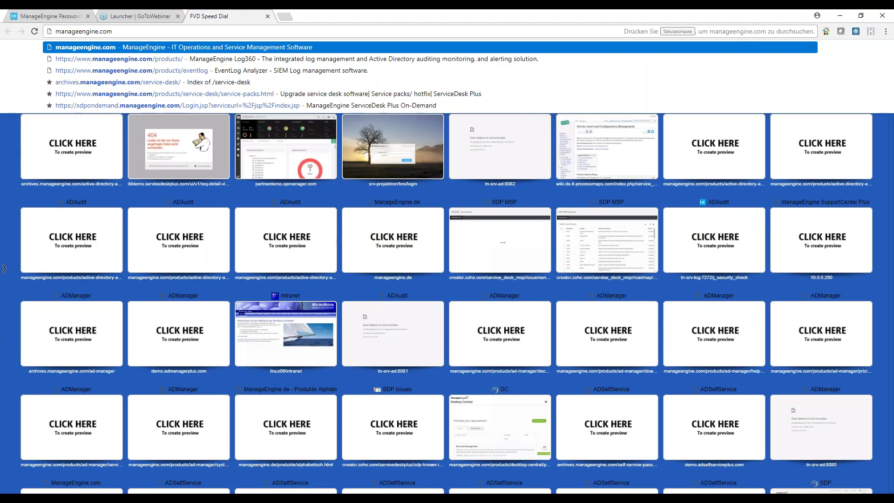
pyautogui.press('BackSpace')
pyautogui.press('BackSpace')
pyautogui.press('BackSpace')
pyautogui.press('BackSpace')
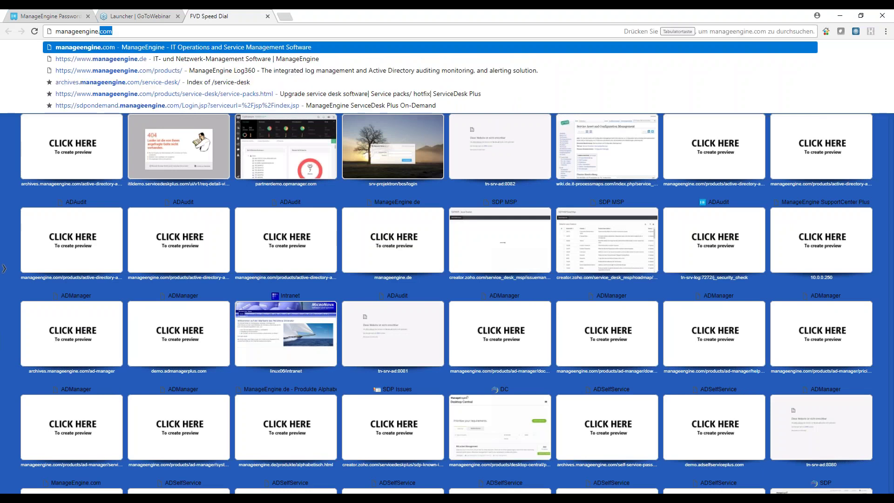
pyautogui.write('.de')
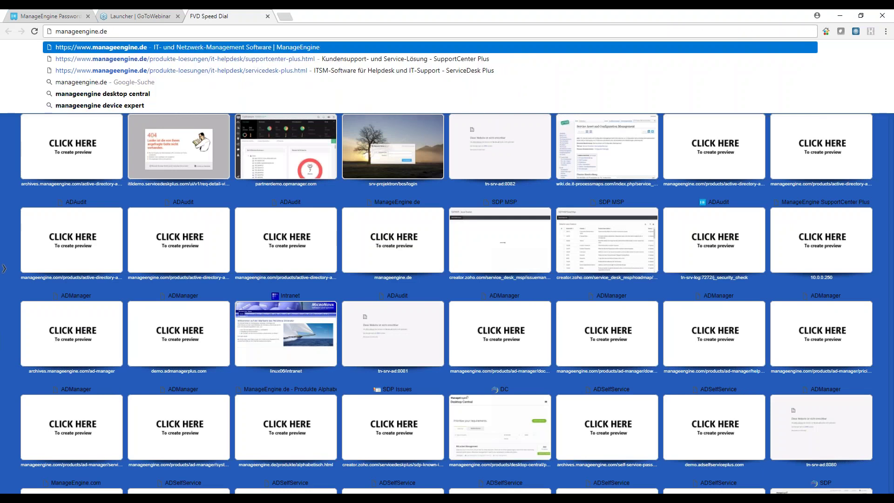
pyautogui.press('Return')
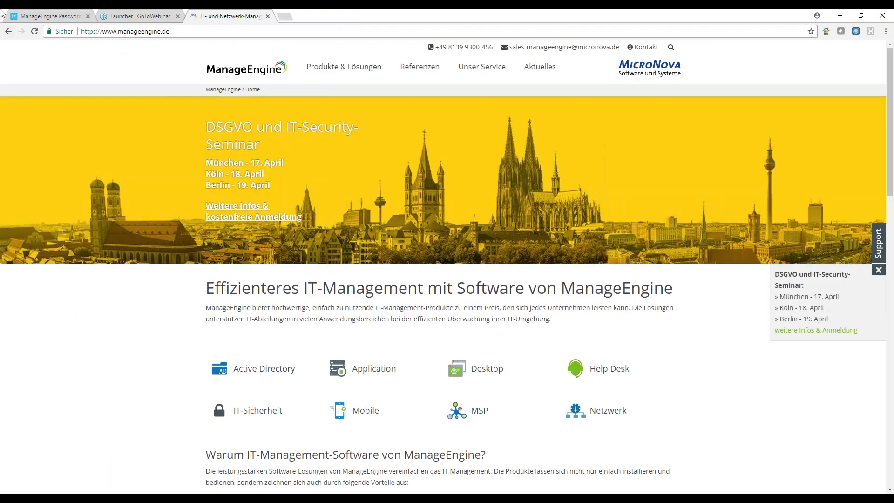
# Step: Open the Password Manager Pro product page from the Log-Analyse & Security solutions and examine its lower sections
pyautogui.moveTo(360, 66)
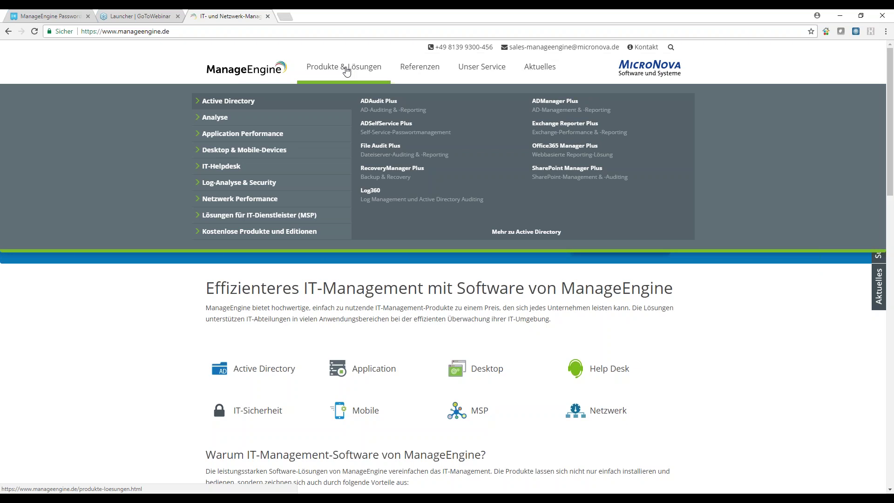
pyautogui.moveTo(250, 186)
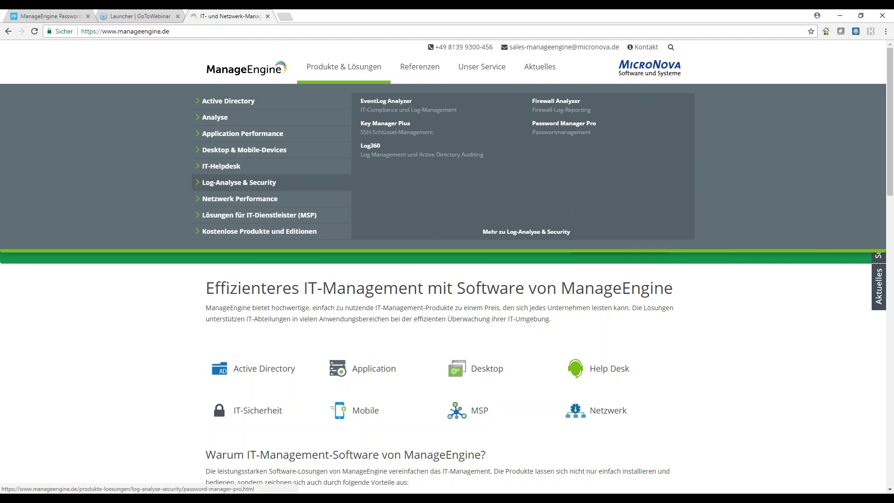
pyautogui.click(567, 131)
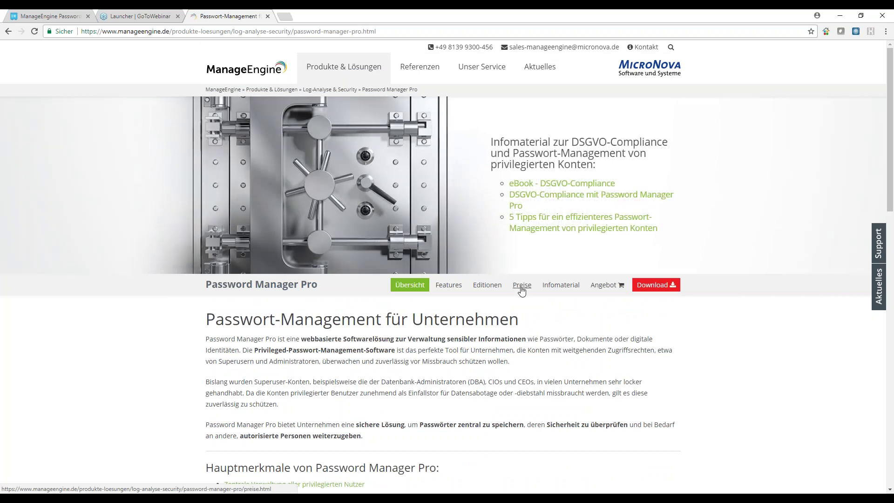
pyautogui.scroll(-10, 367, 398)
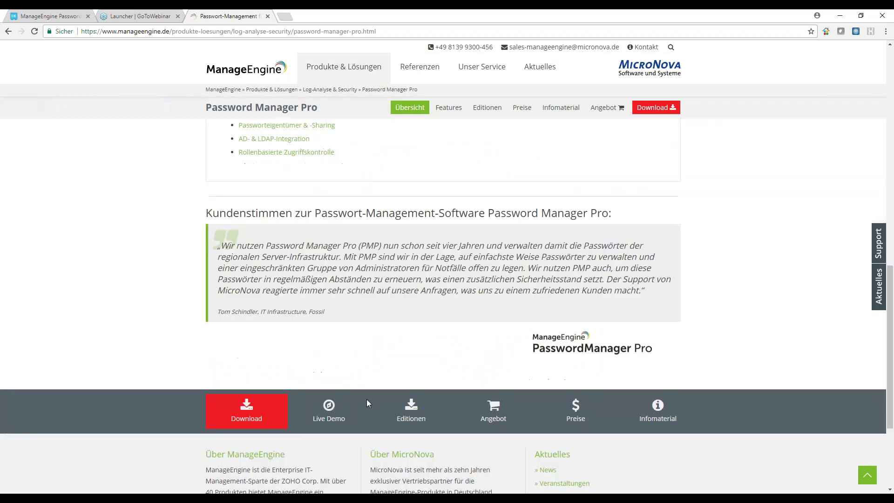
# Step: Launch the live demo from the Password Manager Pro product page and log in as Administrator
pyautogui.click(329, 407)
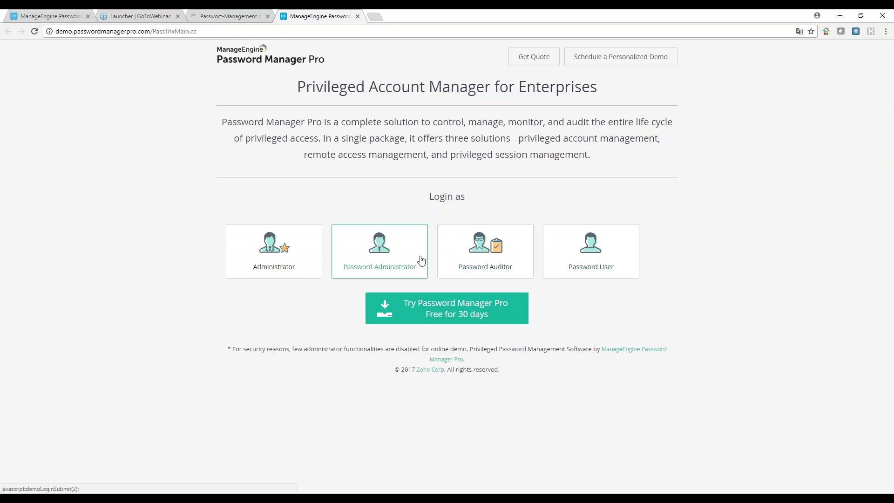
pyautogui.click(273, 251)
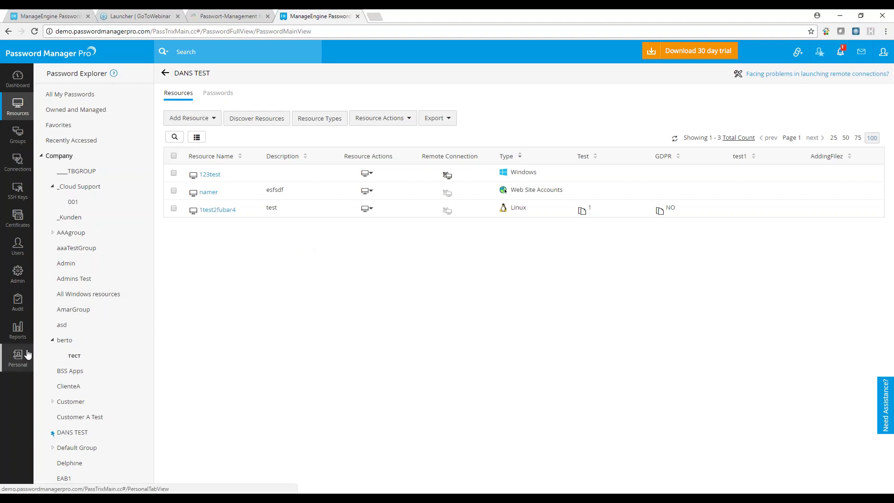
# Step: Open the certificate list and examine the additional actions available for certificates
pyautogui.click(14, 219)
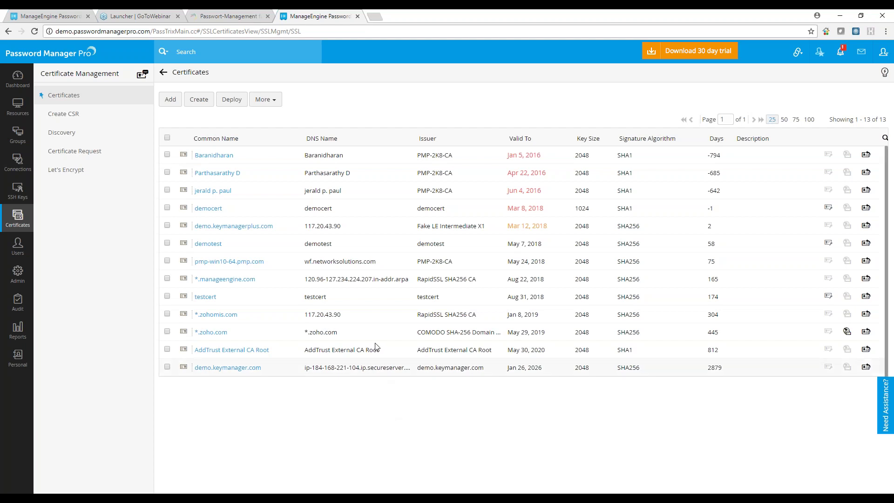
pyautogui.click(260, 104)
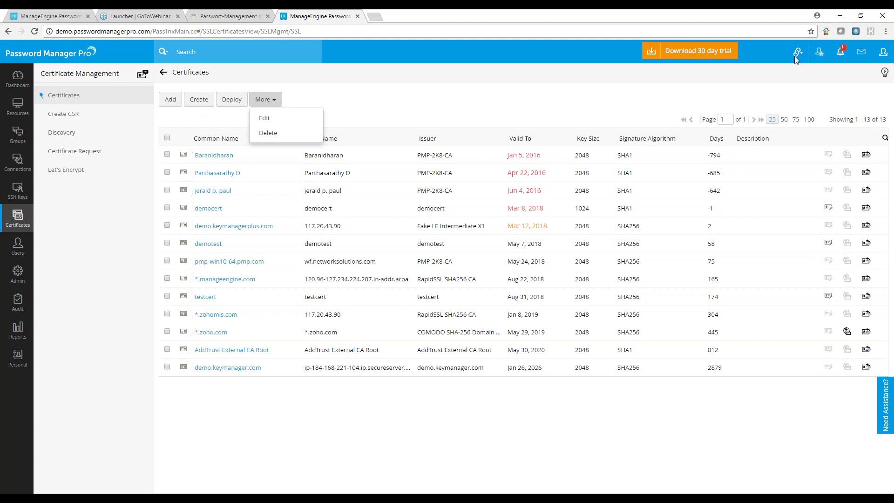
pyautogui.click(863, 180)
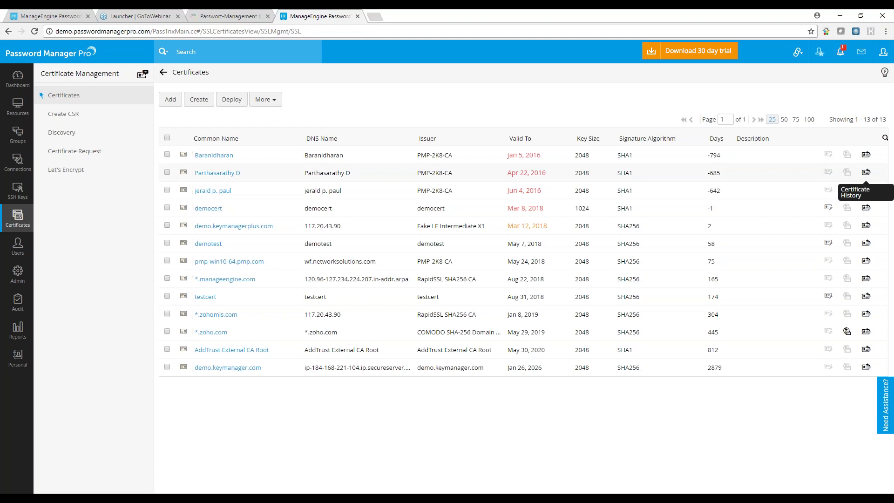
# Step: View the form for creating a new CSR and the certificate discovery options for an IP address range
pyautogui.click(65, 114)
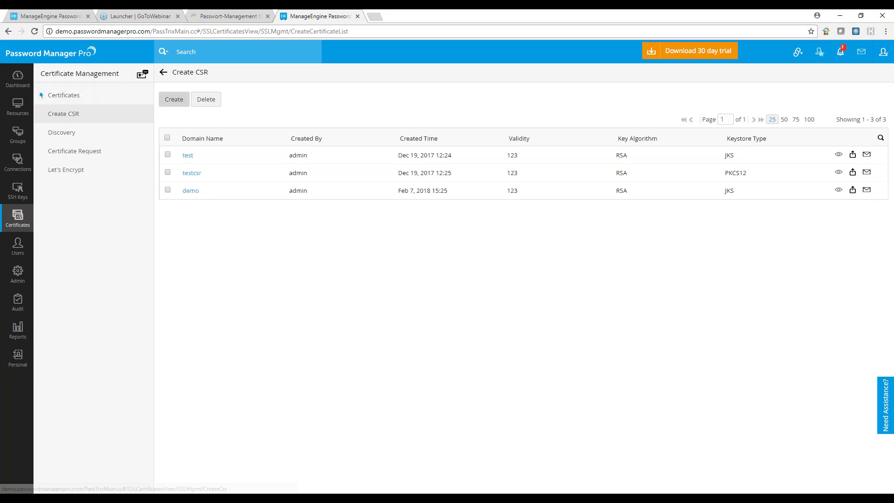
pyautogui.click(180, 101)
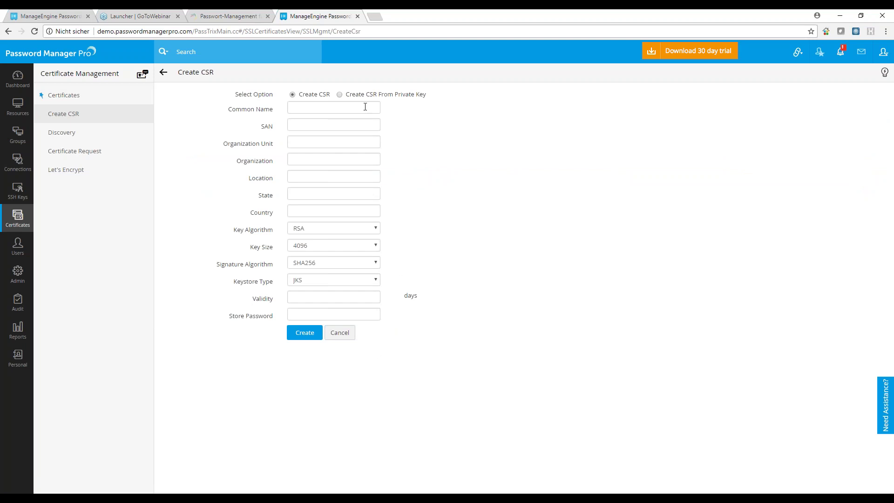
pyautogui.click(66, 136)
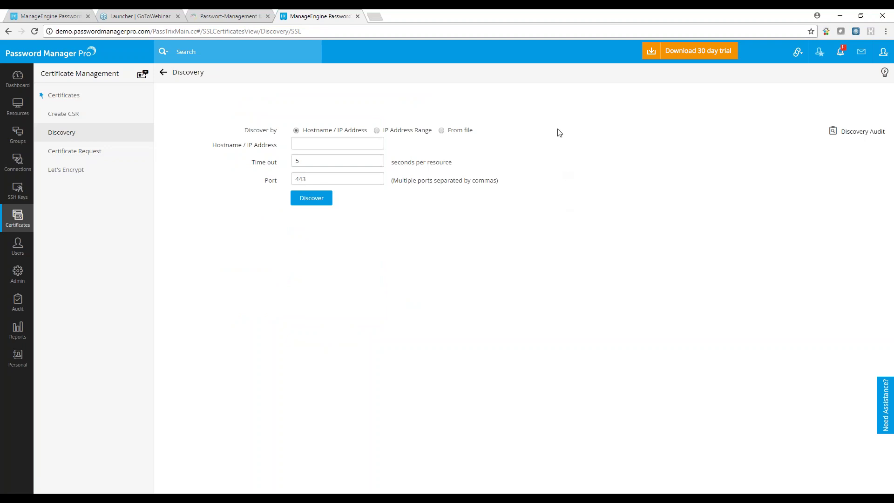
pyautogui.click(377, 130)
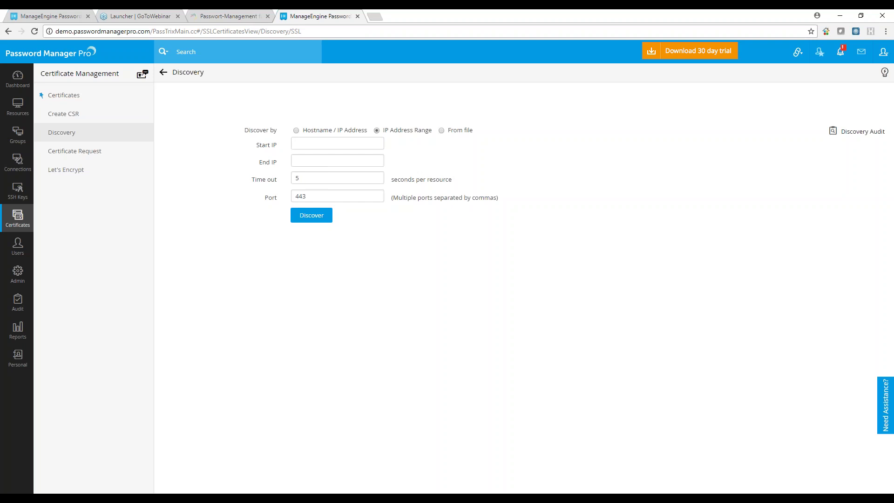
# Step: View the certificate requests and the Let's Encrypt section of certificate management
pyautogui.click(100, 153)
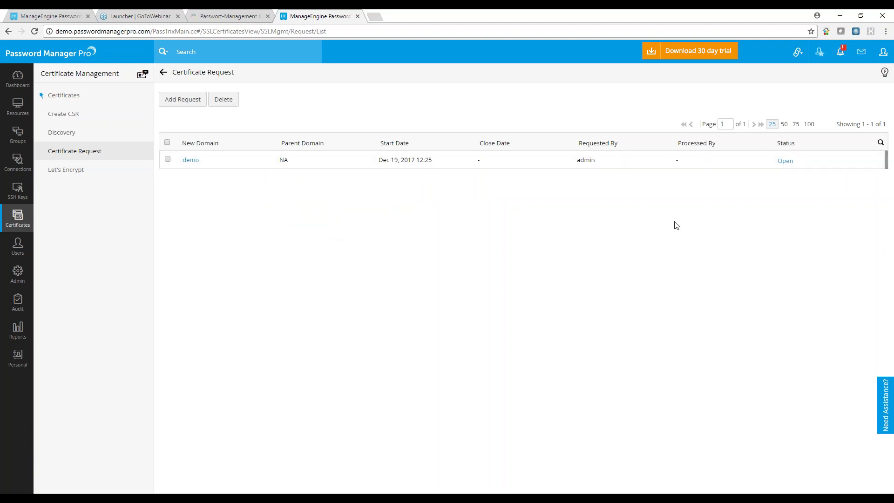
pyautogui.click(72, 172)
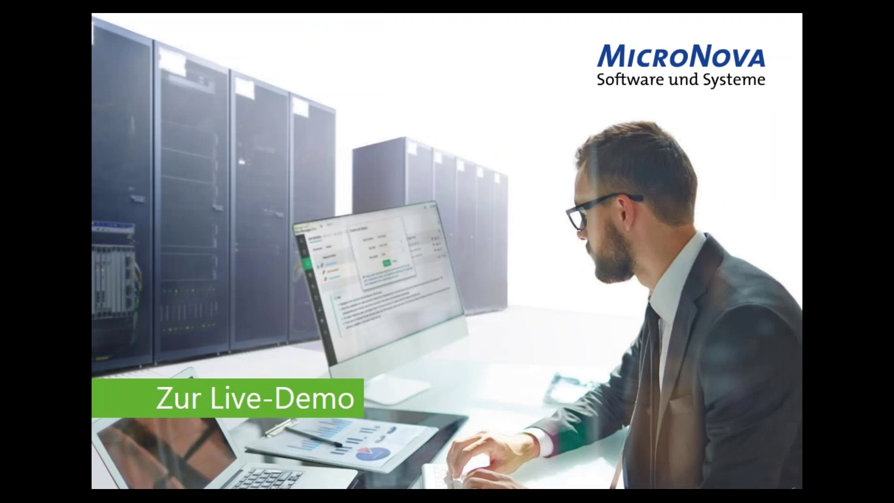
pyautogui.press('Right')
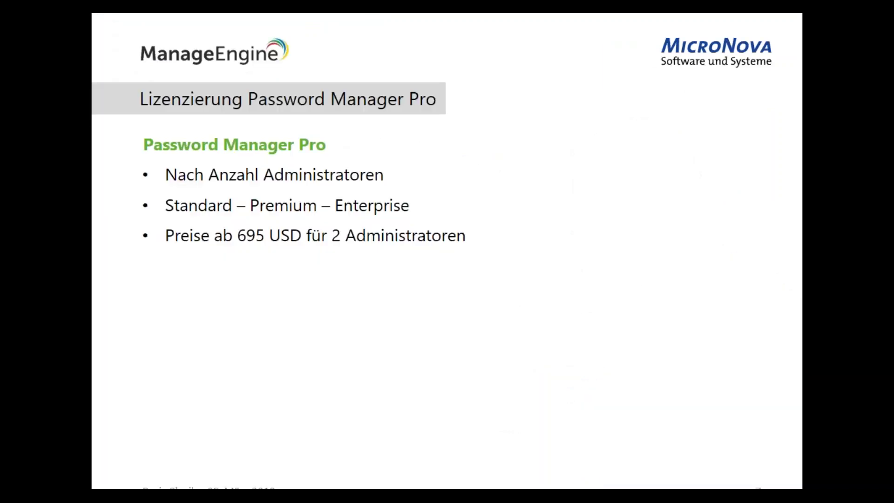